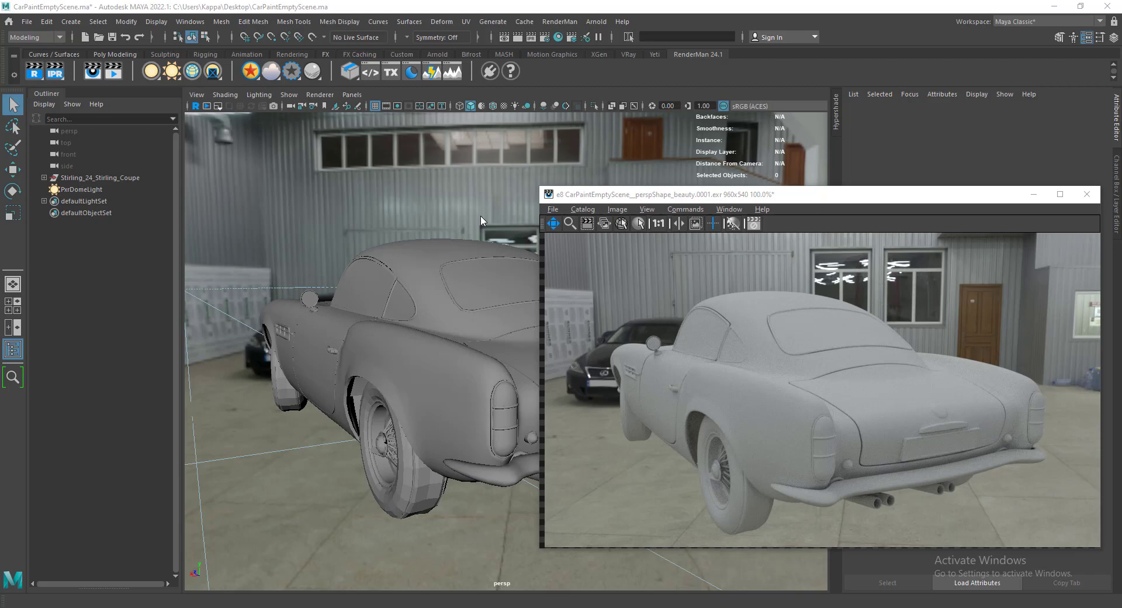
- Move the RenderMan render preview window to the lower right, clear of the car model
left_click(911, 197)
left_click_drag(912, 197, 860, 151)
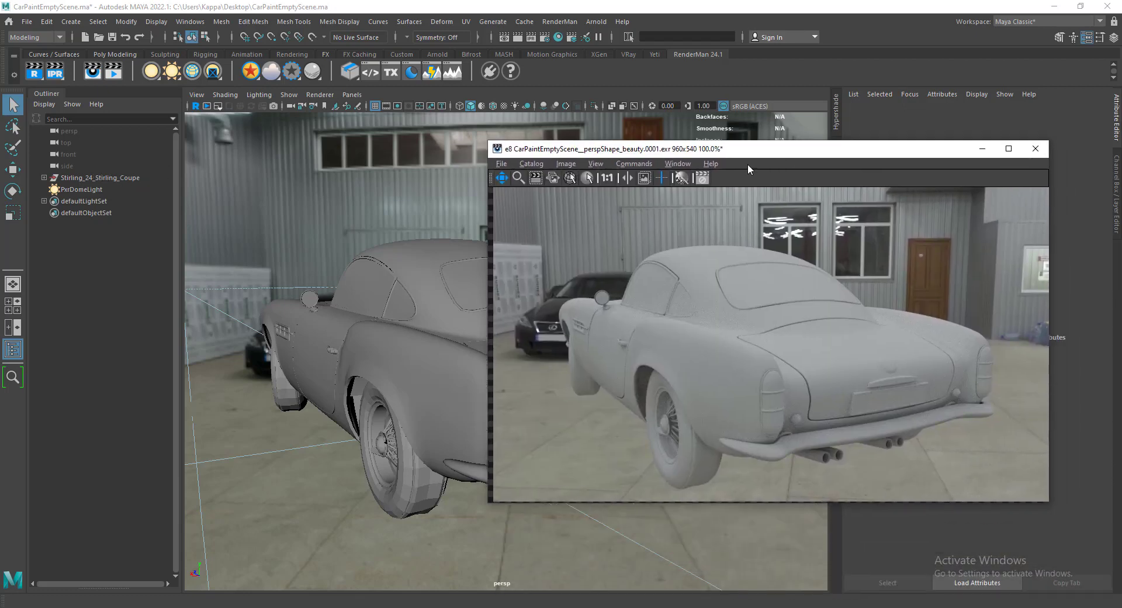
left_click_drag(753, 153, 918, 417)
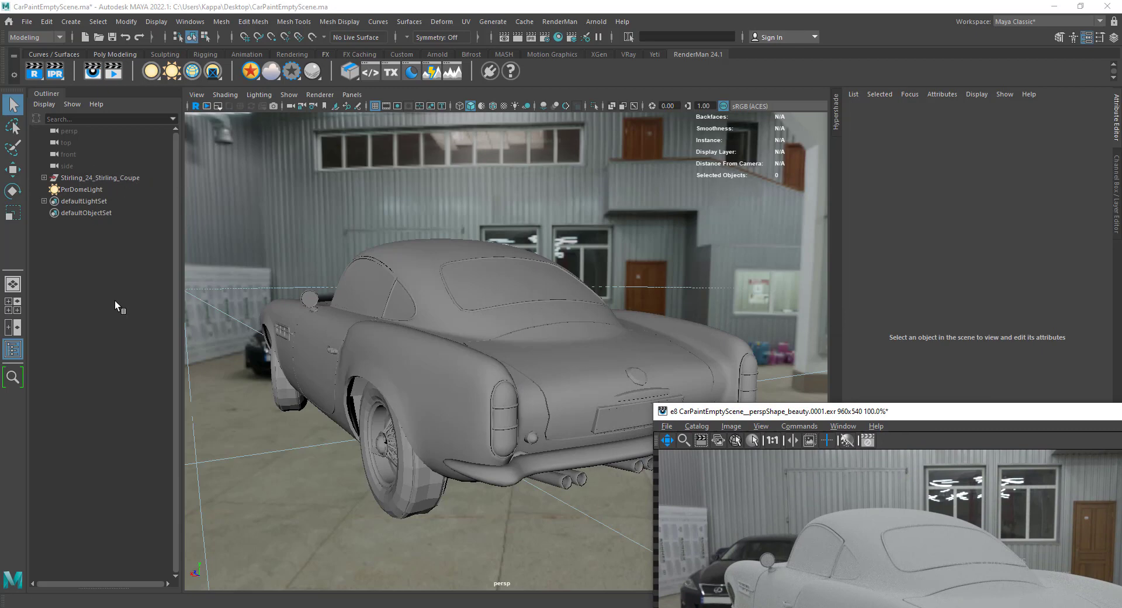
- Select PxrDomeLight in the Outliner and place the render preview back over the scene
left_click(88, 188)
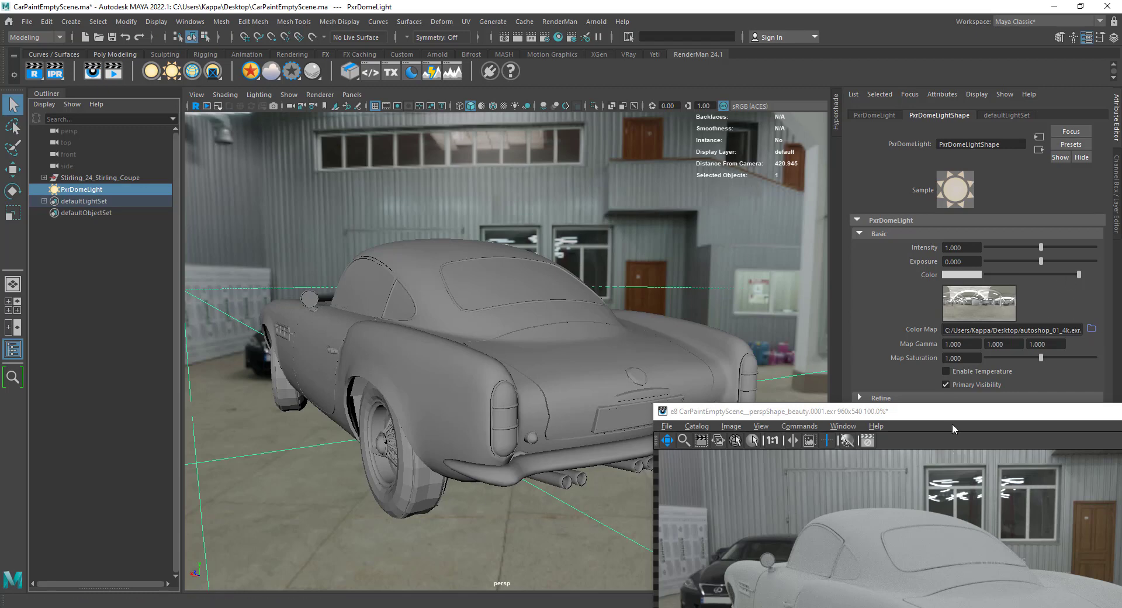
left_click_drag(953, 420, 717, 204)
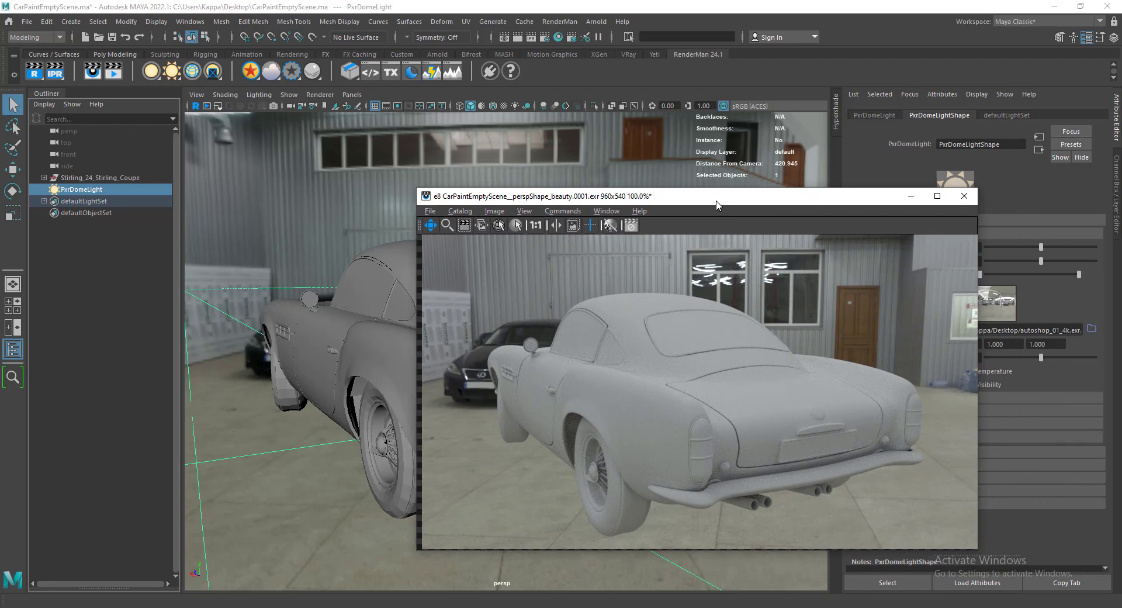
left_click_drag(722, 204, 878, 223)
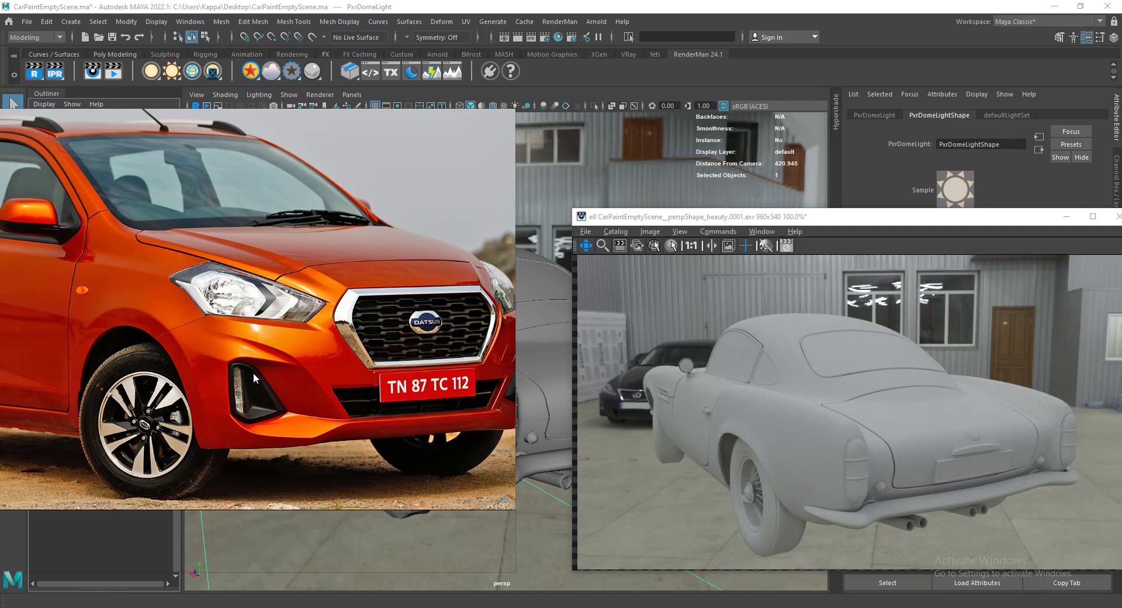
- Zoom in and out on the reference image viewer
scroll(260, 331, "up", 5)
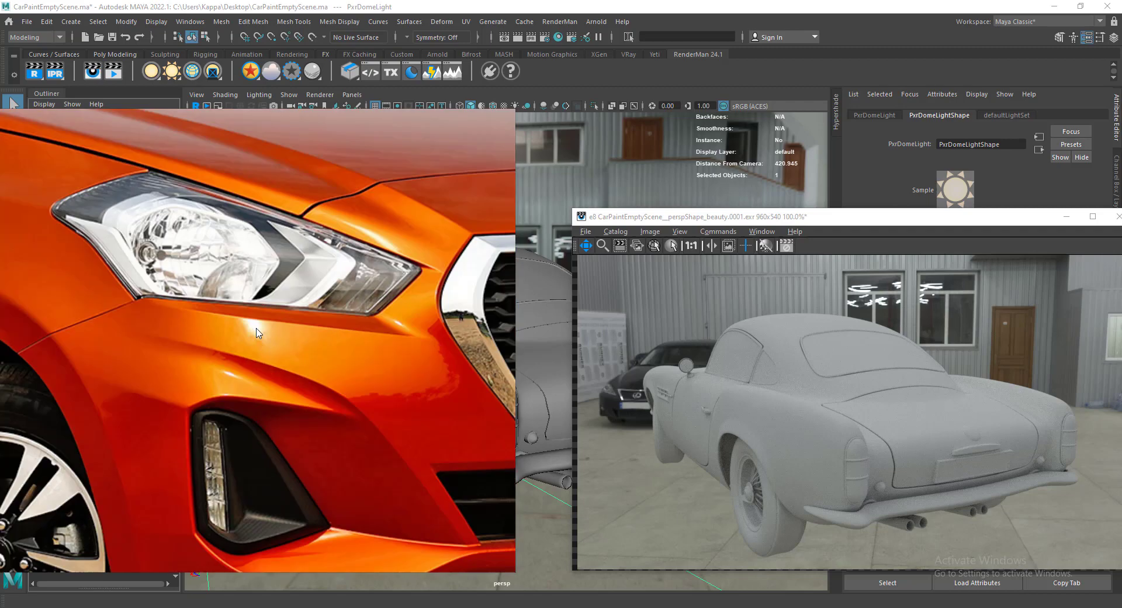
scroll(263, 332, "down", 5)
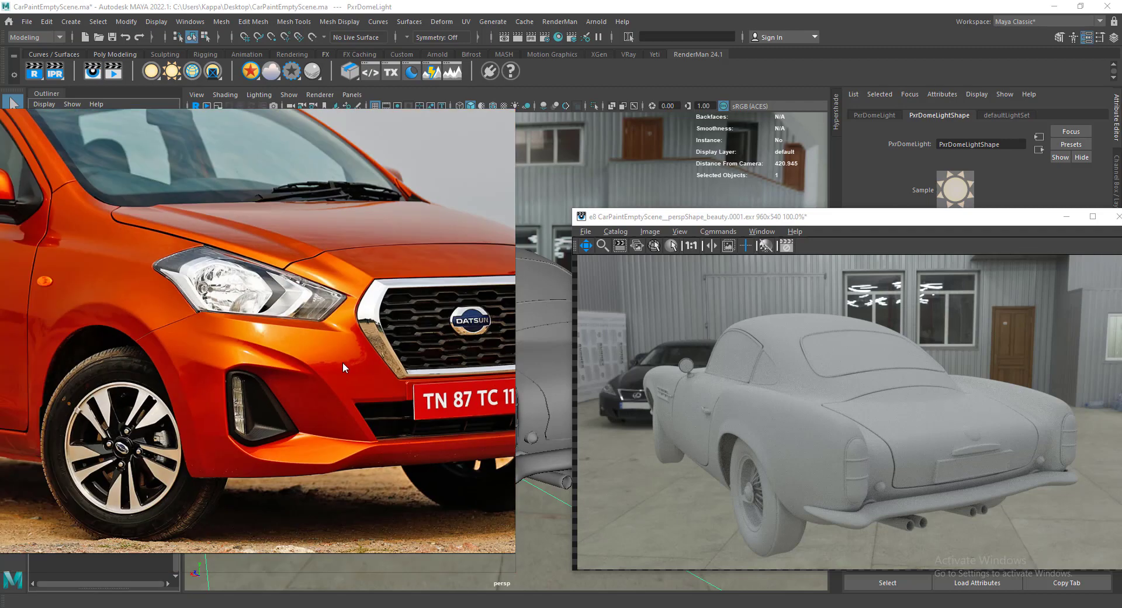
scroll(239, 327, "up", 5)
scroll(231, 341, "down", 5)
scroll(252, 311, "up", 4)
scroll(451, 336, "up", 3)
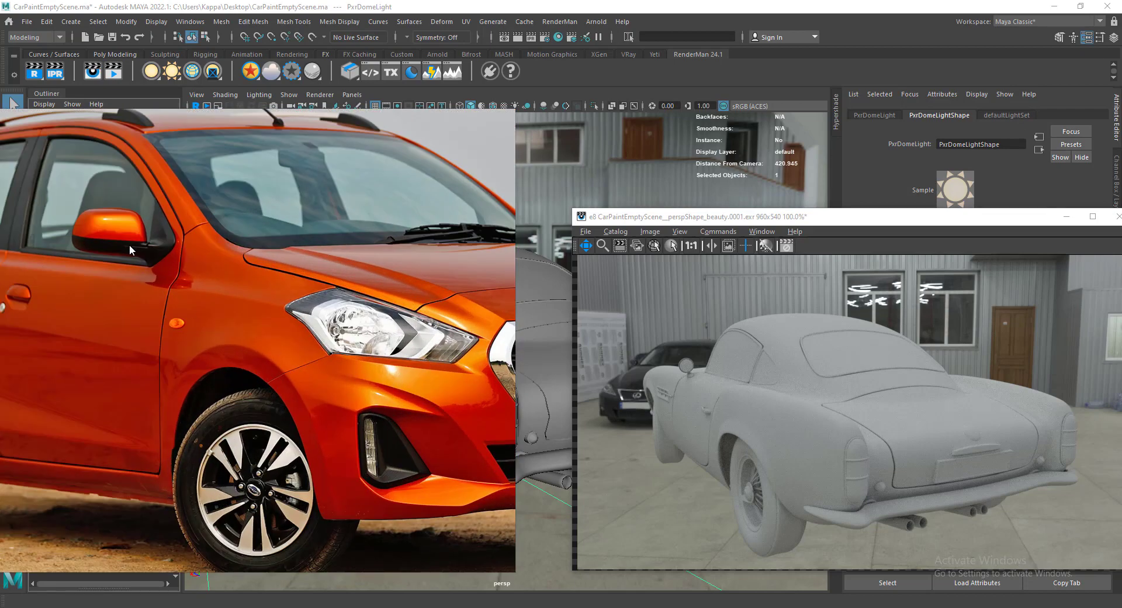
- Pan the reference photos and zoom into the lime-green car photos at bottom left
left_click_drag(132, 244, 237, 243)
left_click_drag(419, 363, 322, 346)
scroll(49, 195, "down", 3)
scroll(304, 380, "up", 3)
scroll(168, 360, "down", 5)
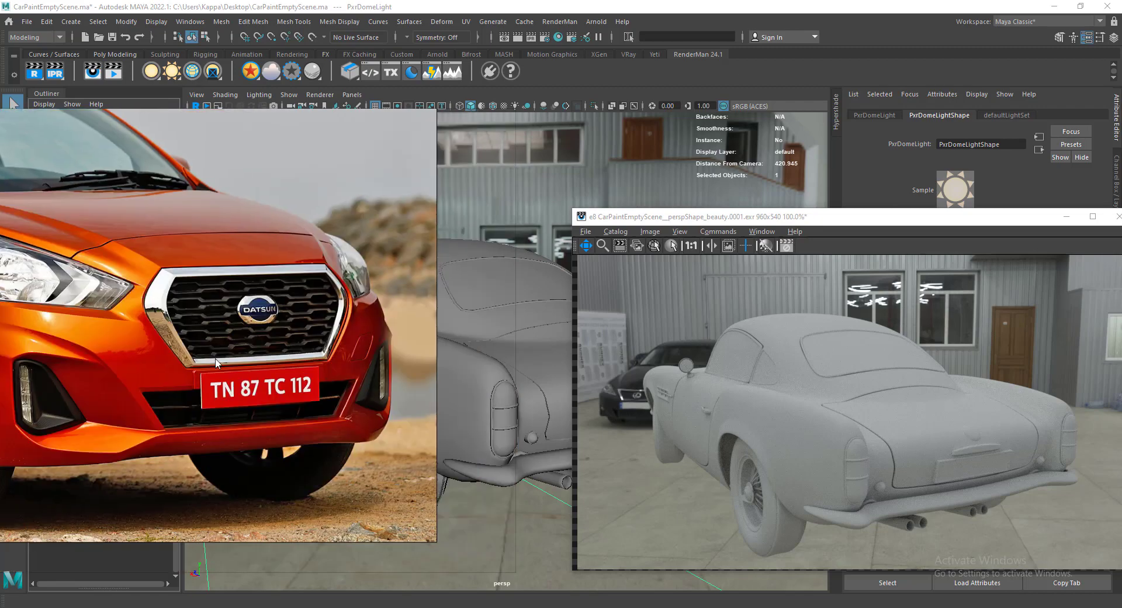
scroll(205, 519, "up", 3)
scroll(205, 519, "up", 2)
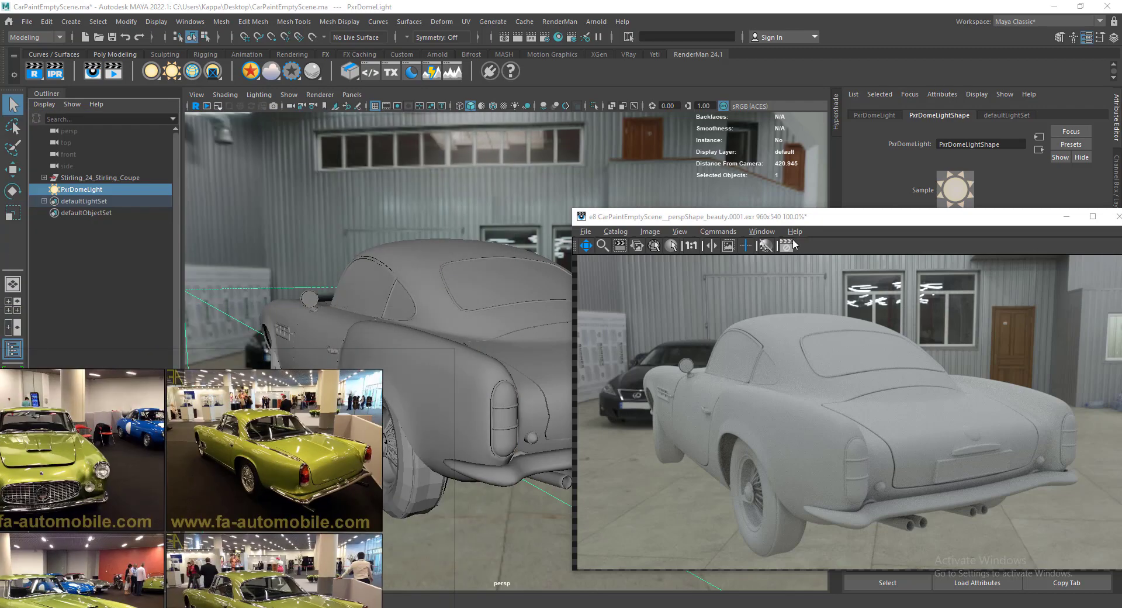
- Select Stirling_24_body1 and assign it a new PxrSurface material from the shelf
left_click_drag(808, 222, 781, 180)
left_click(413, 324)
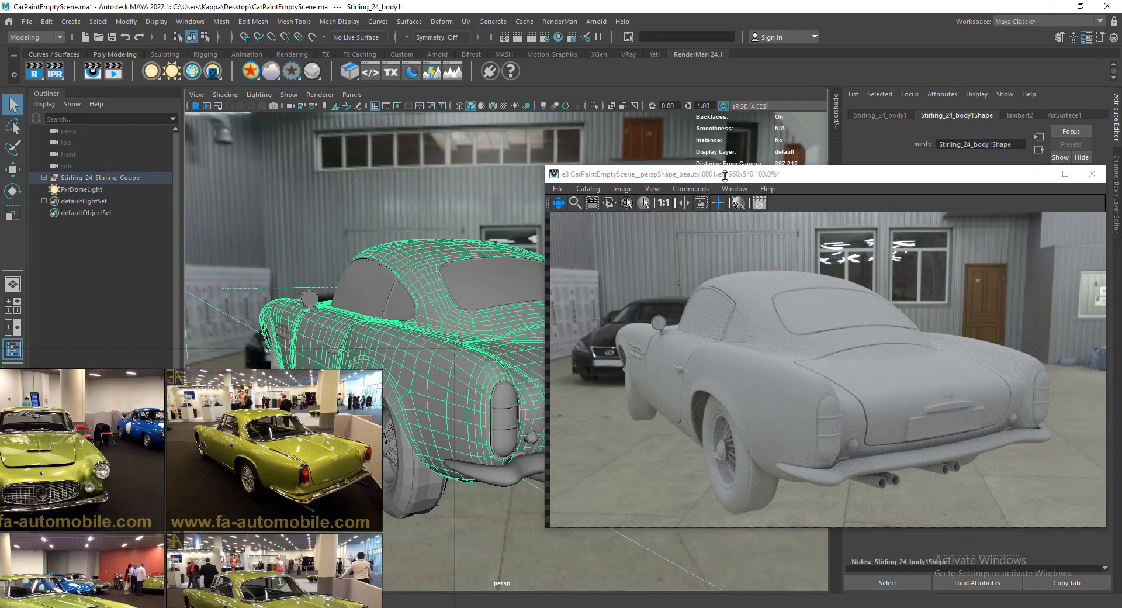
scroll(117, 492, "up", 4)
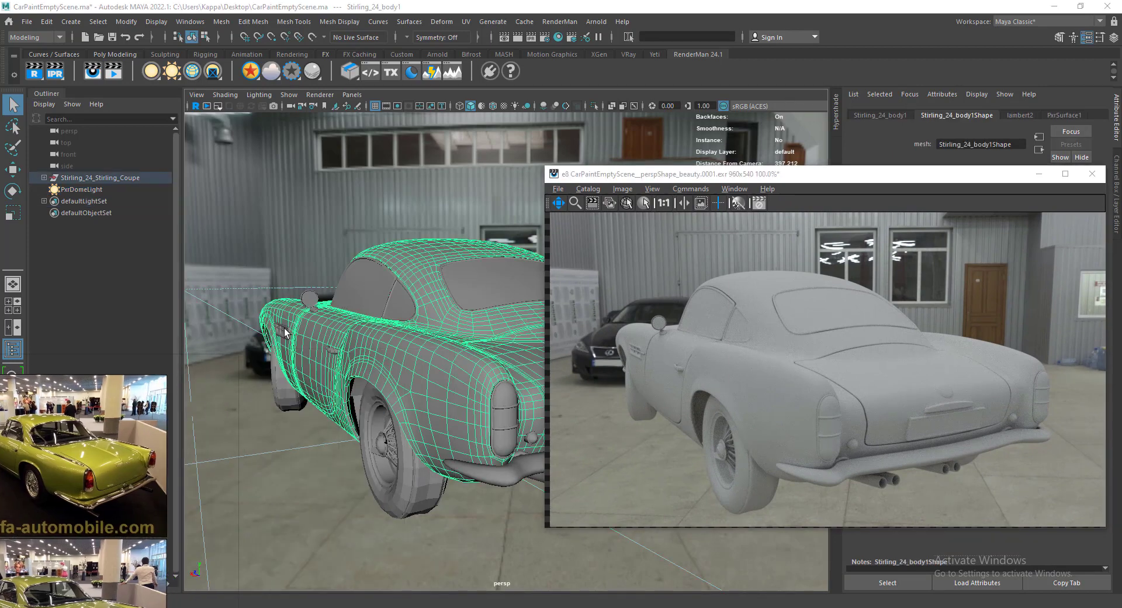
scroll(117, 492, "up", 2)
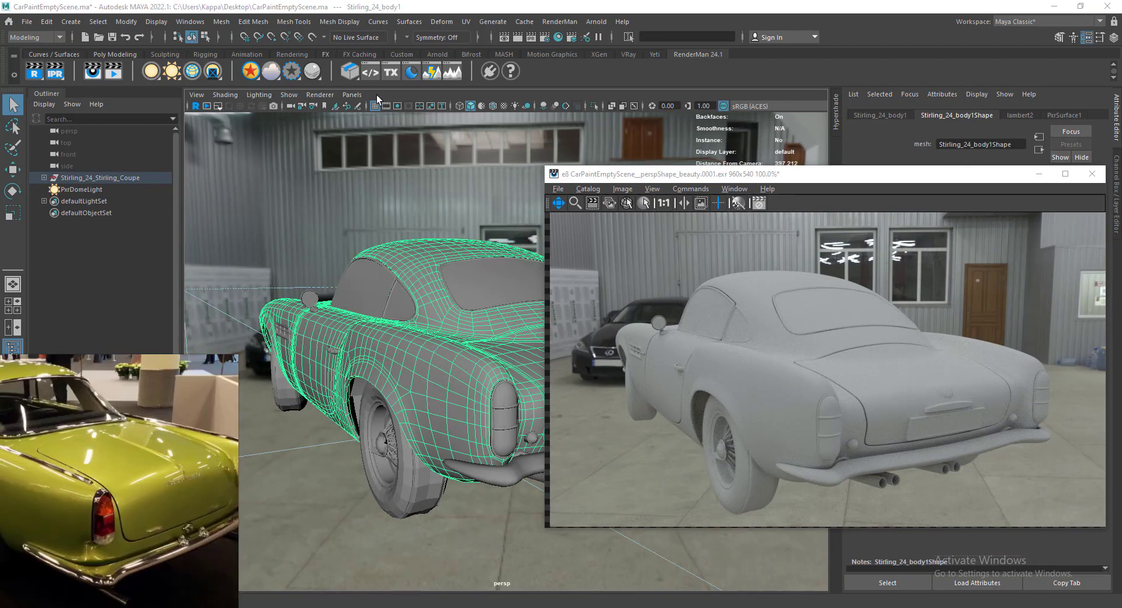
right_click(252, 75)
left_click(257, 89)
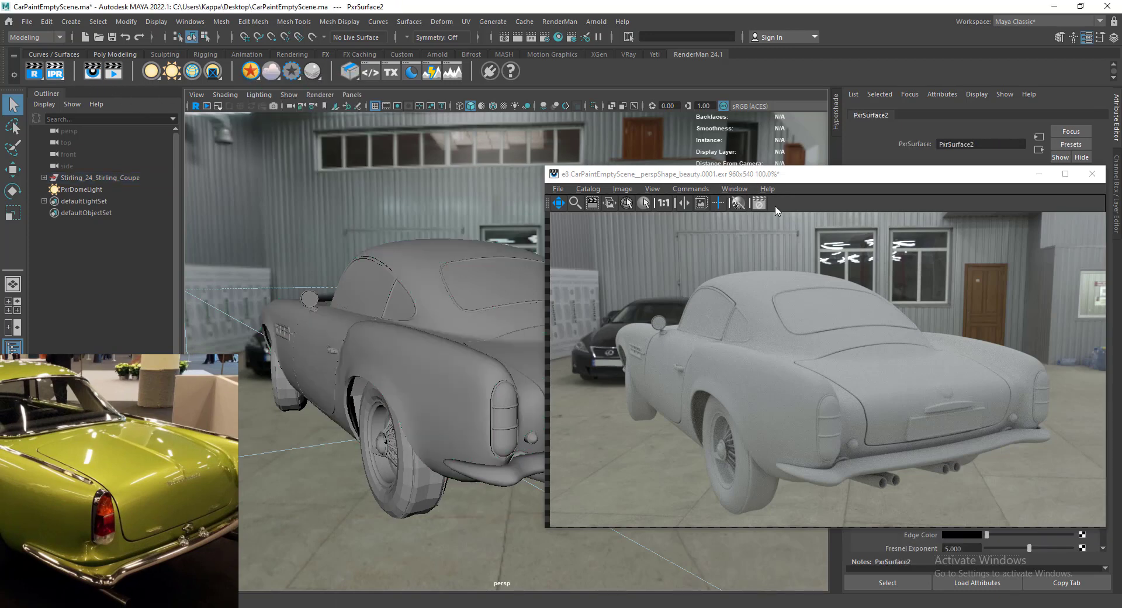
left_click_drag(798, 183, 678, 106)
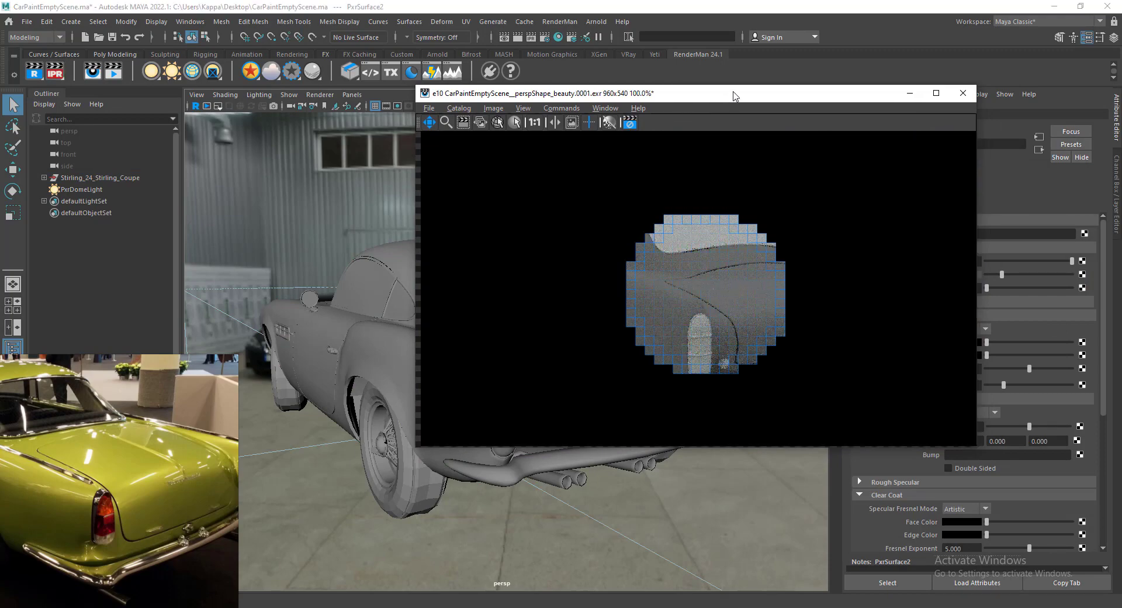
- Set Diffuse Gain to 0 and Primary Specular Fresnel Mode to Physical
left_click_drag(777, 95, 581, 142)
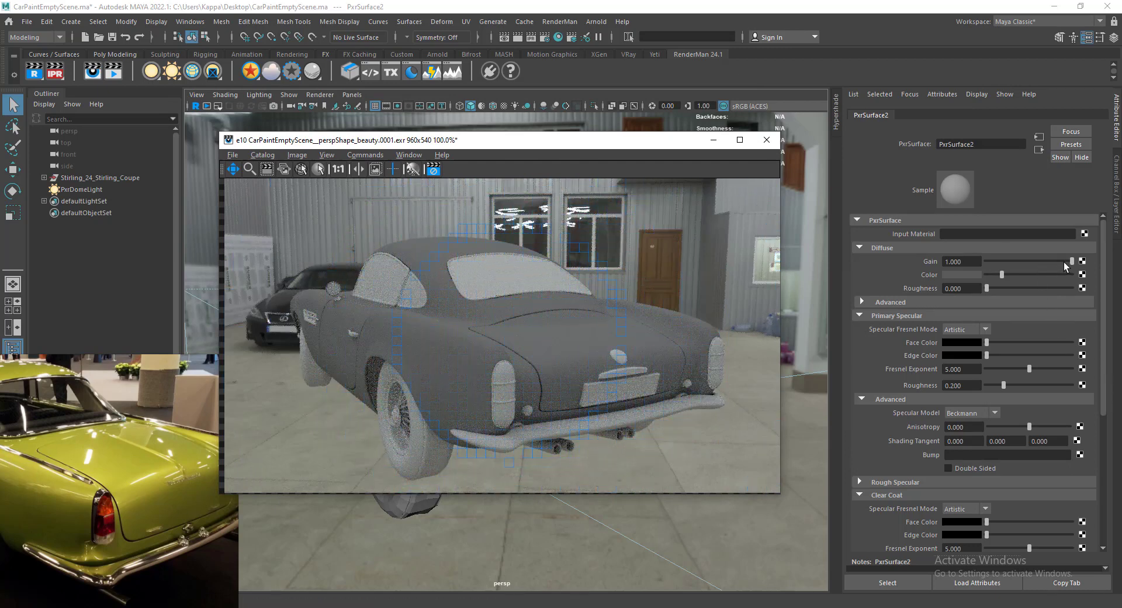
left_click(798, 264)
left_click_drag(1071, 261, 986, 261)
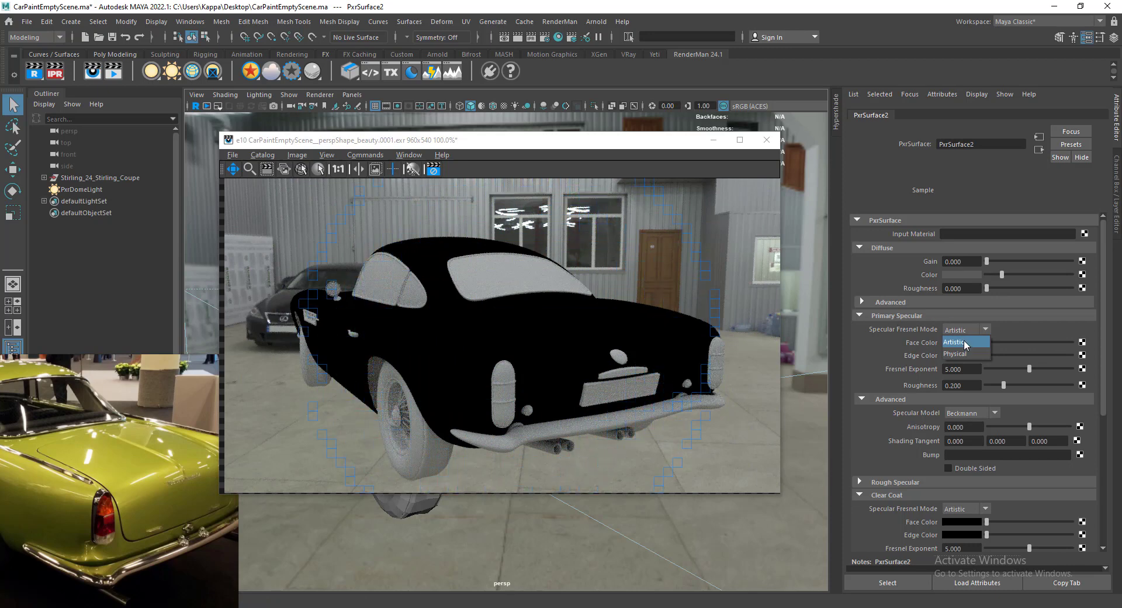
left_click(964, 329)
left_click(958, 341)
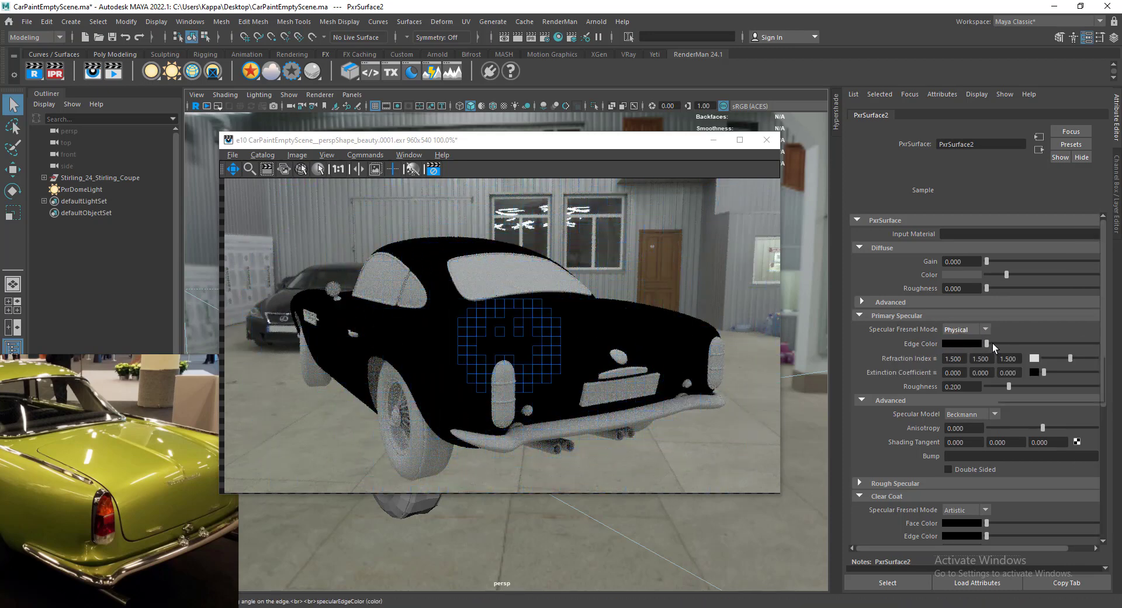
- Give primary specular a yellow edge colour, roughness 0.408 and refraction index 1.719
left_click_drag(992, 343, 1097, 351)
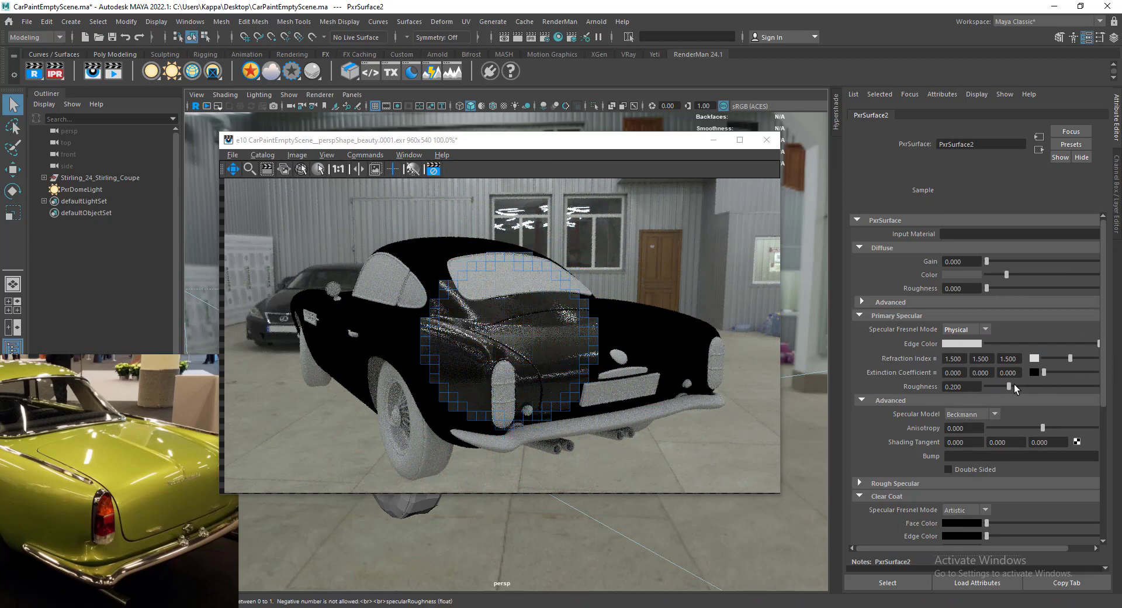
left_click_drag(1014, 386, 1032, 386)
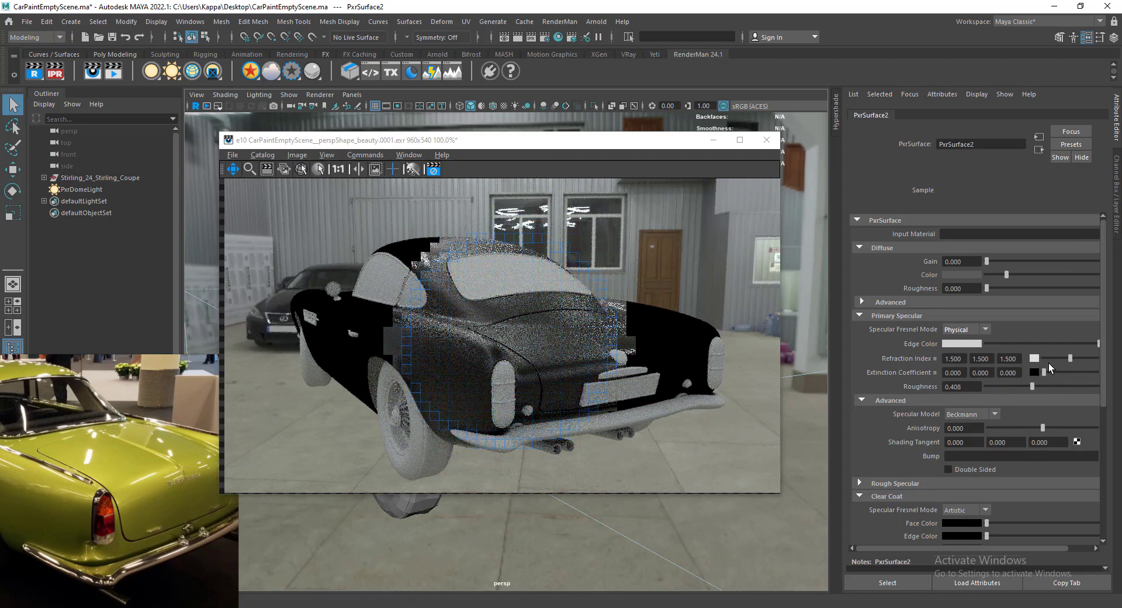
left_click_drag(1069, 359, 1072, 359)
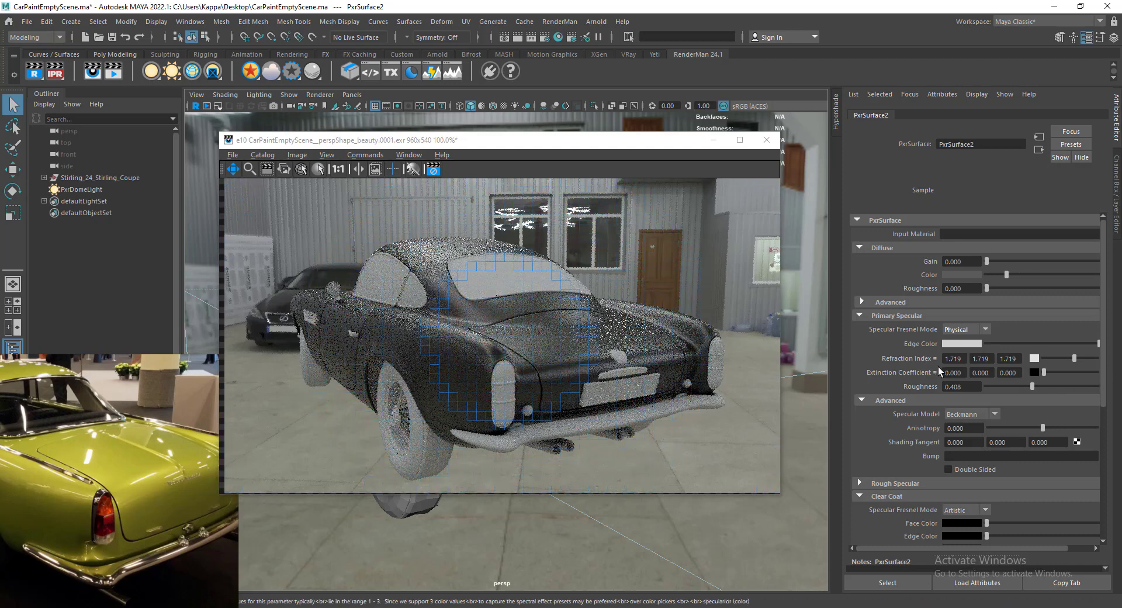
left_click(971, 346)
left_click(971, 339)
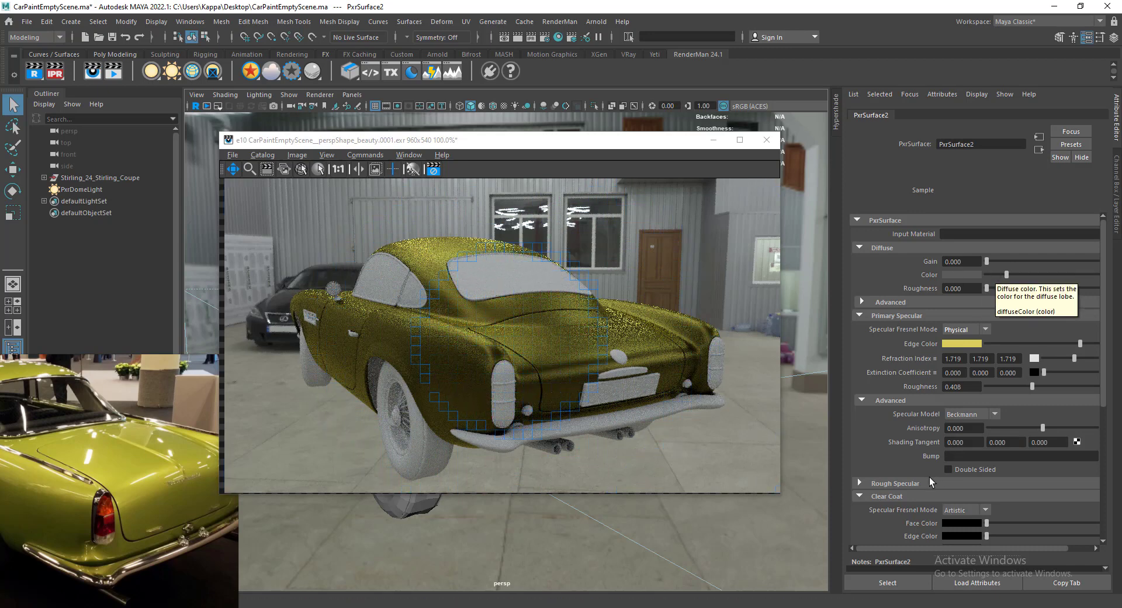
- Set the clear coat fresnel mode to Physical with a white edge colour
scroll(893, 492, "down", 4)
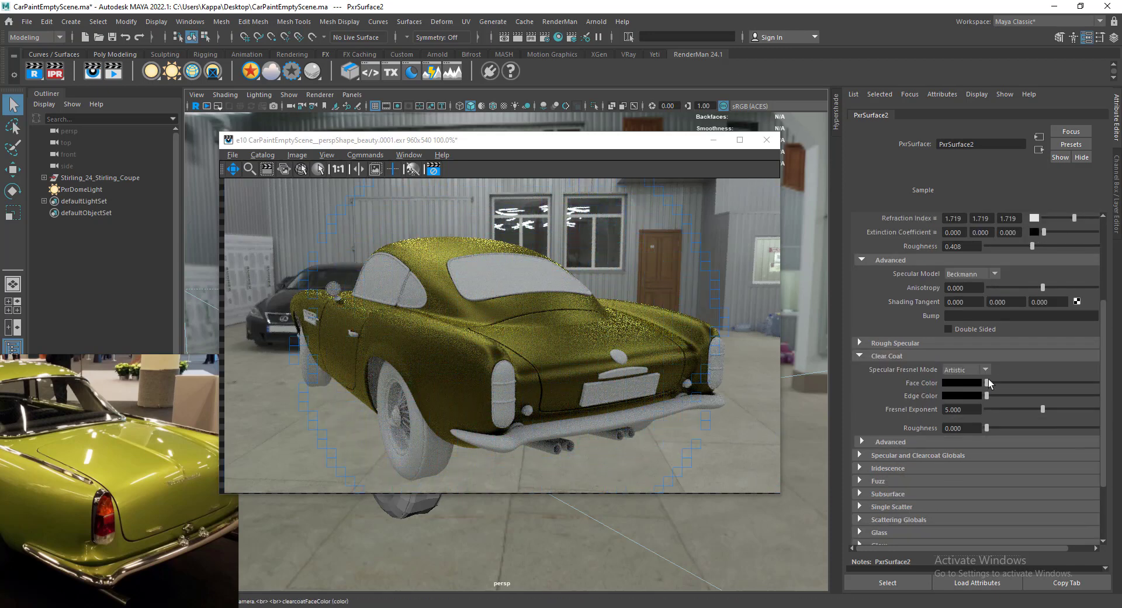
left_click(976, 370)
left_click(964, 394)
left_click_drag(1003, 384, 1104, 384)
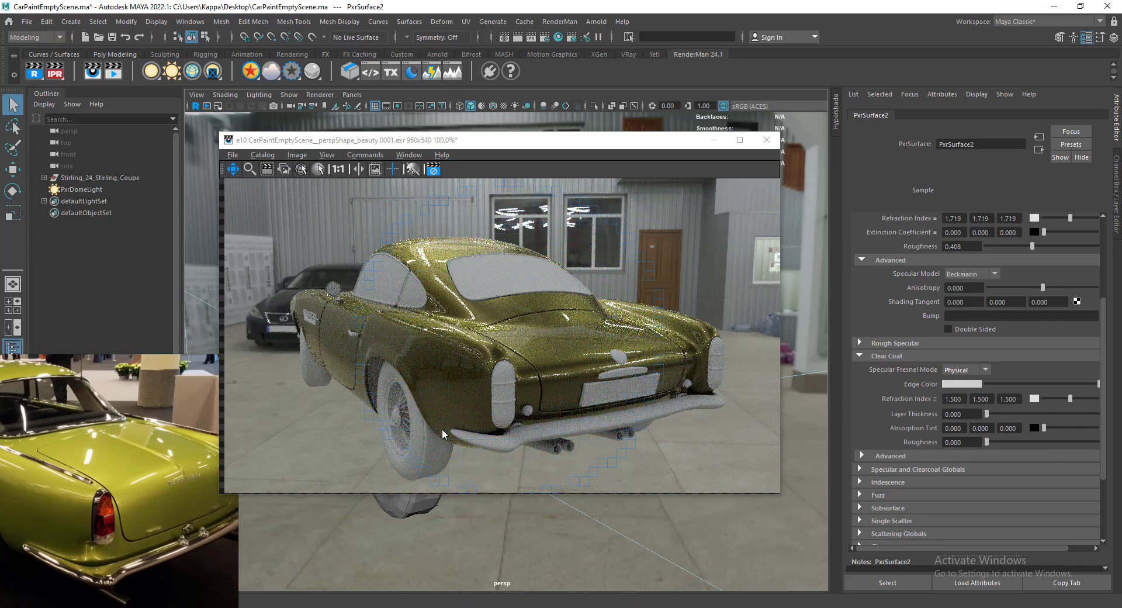
- Change the primary specular model from Beckmann to Ggx
scroll(925, 345, "up", 3)
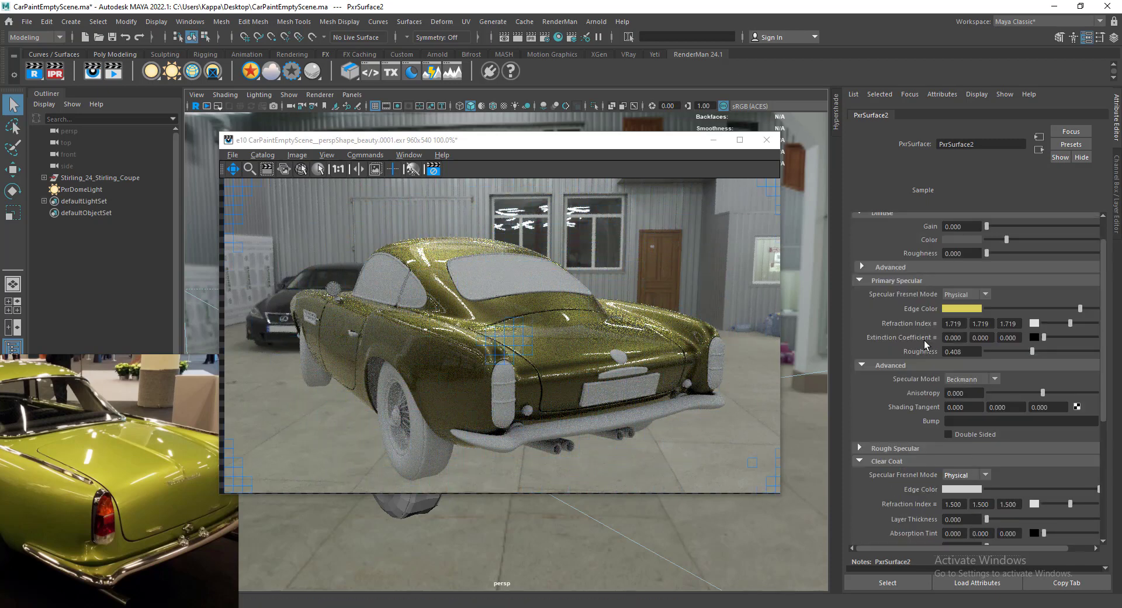
left_click(968, 378)
left_click(956, 405)
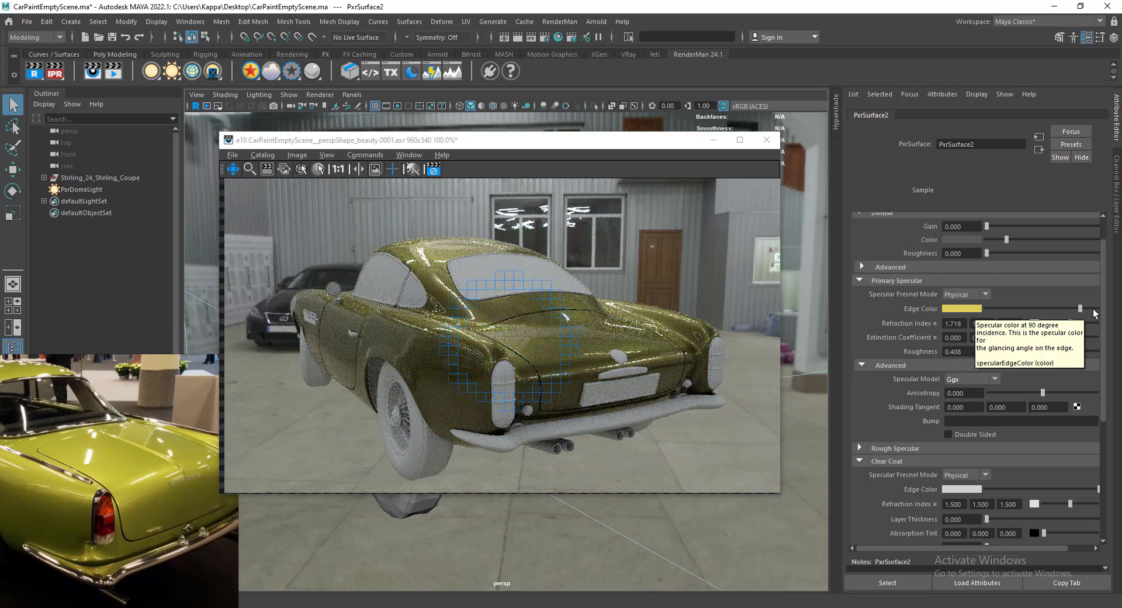
- Brighten the edge yellow slightly, set Diffuse Color to a recent yellow and Diffuse Gain 0.068
left_click(964, 308)
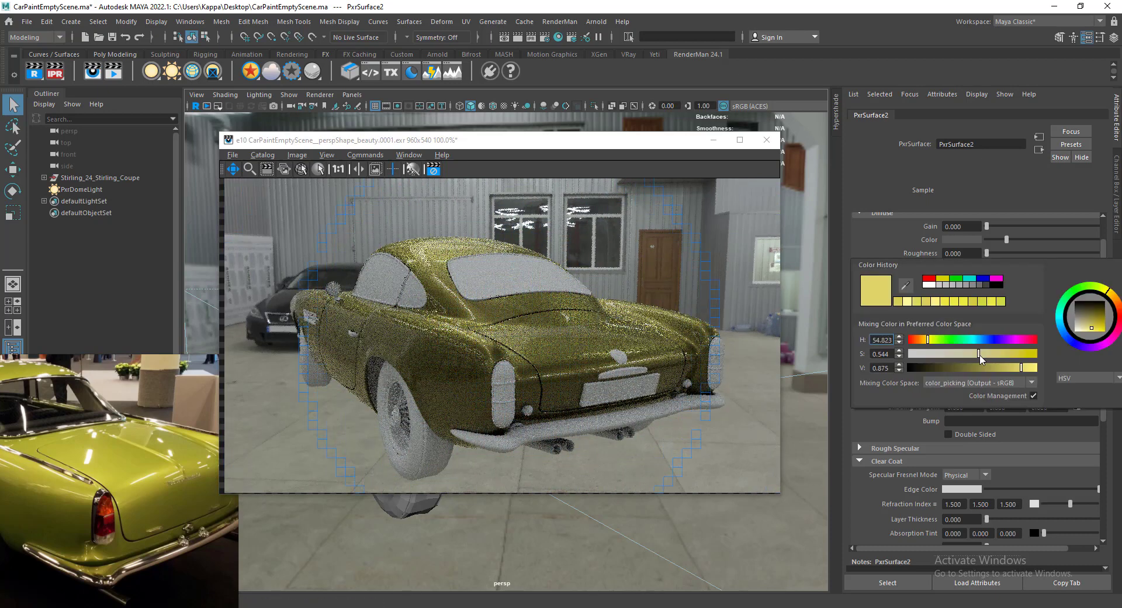
left_click_drag(1021, 367, 1027, 368)
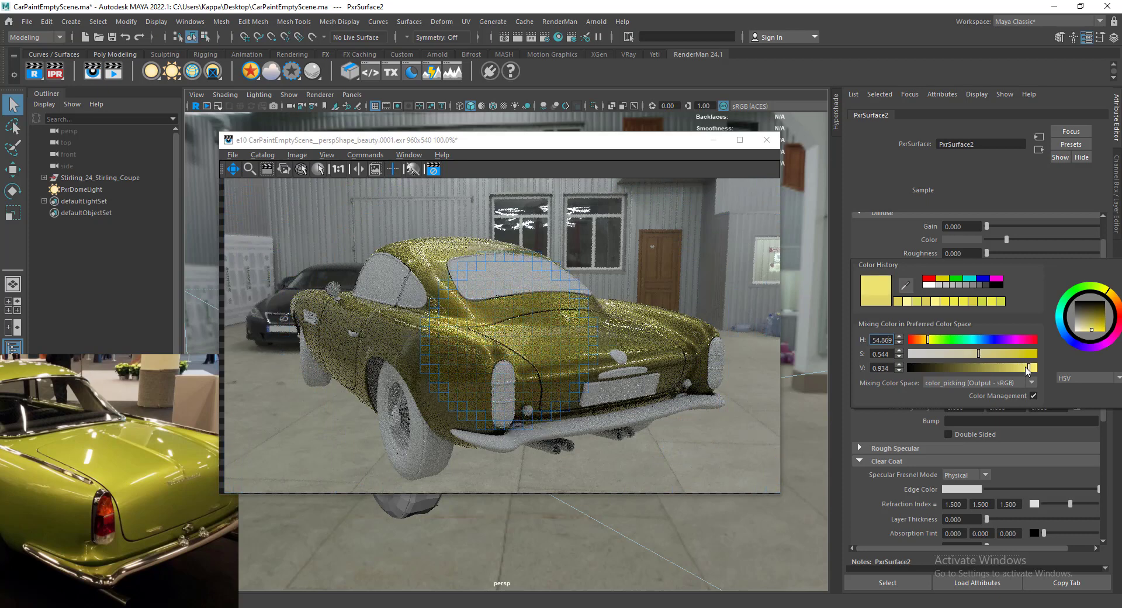
scroll(978, 264, "up", 2)
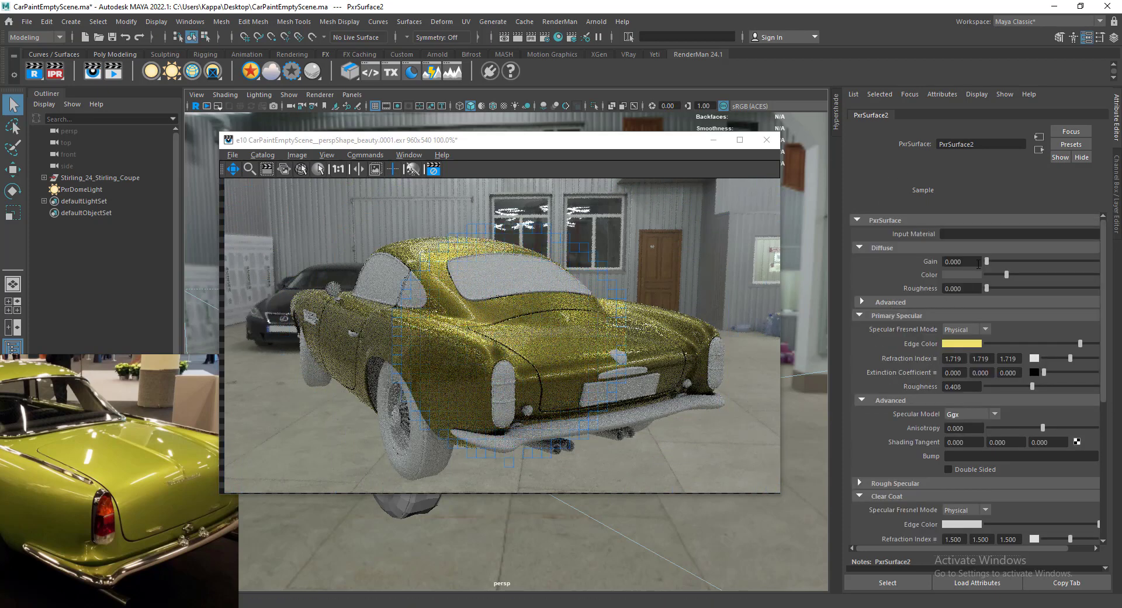
left_click(977, 275)
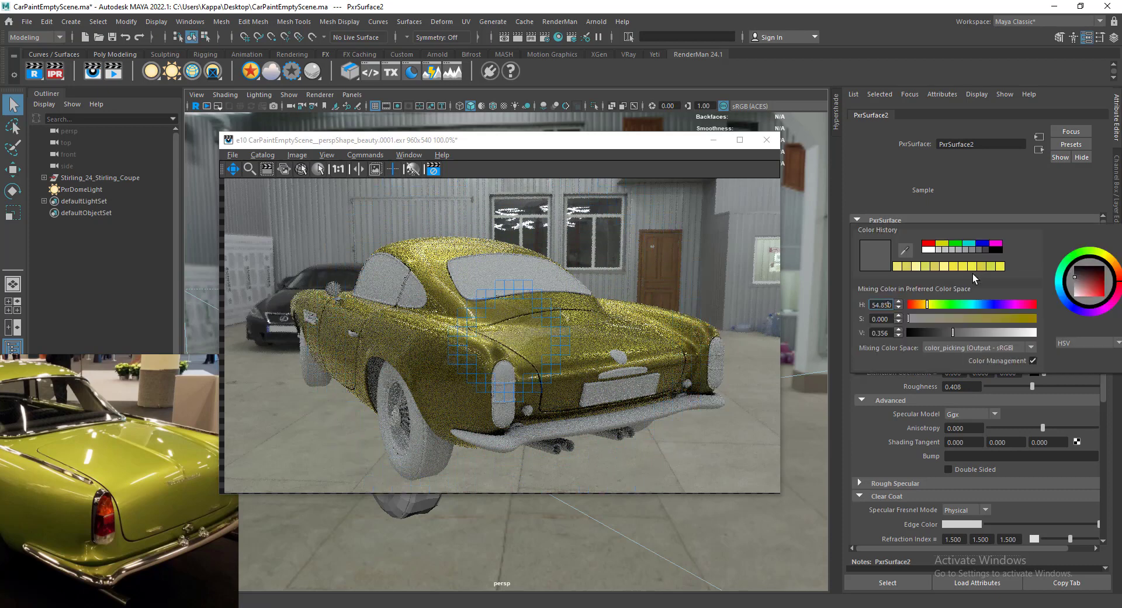
left_click(937, 266)
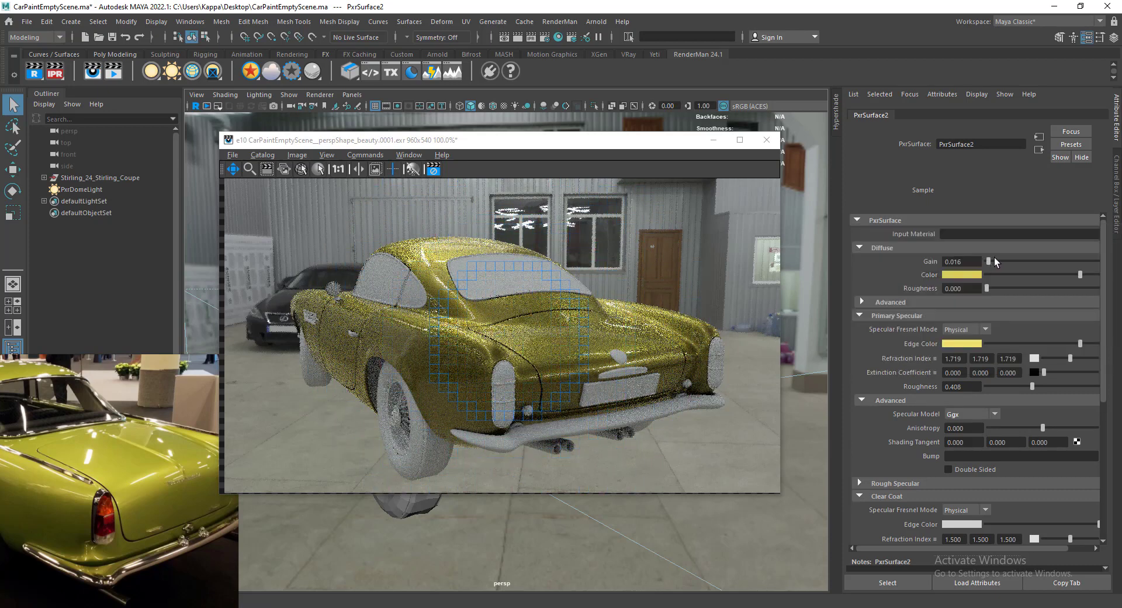
left_click_drag(994, 259, 996, 261)
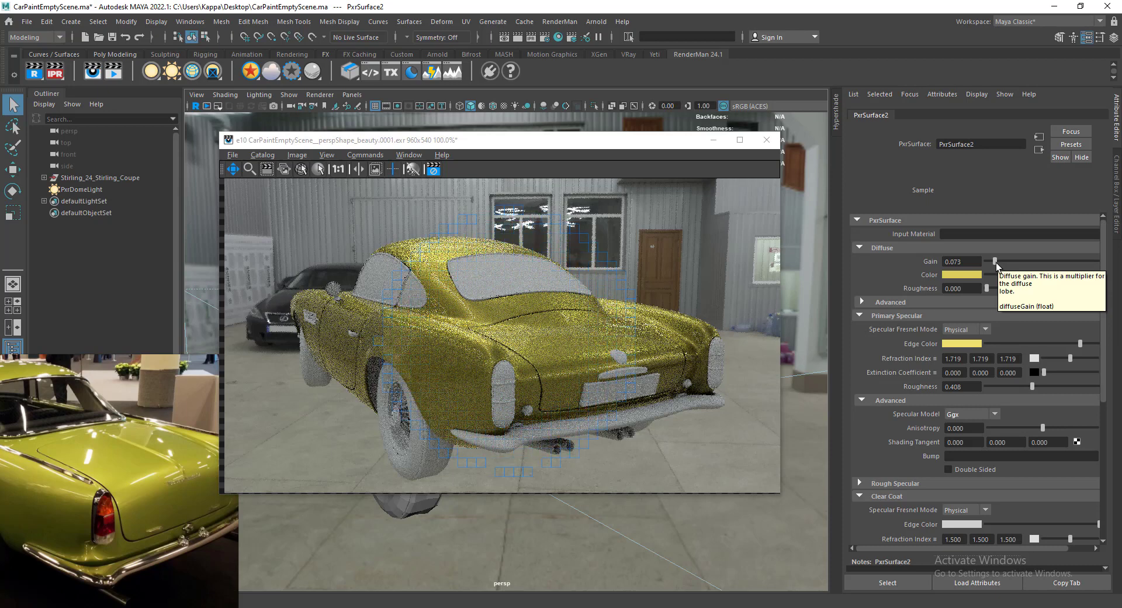
left_click_drag(995, 262, 993, 262)
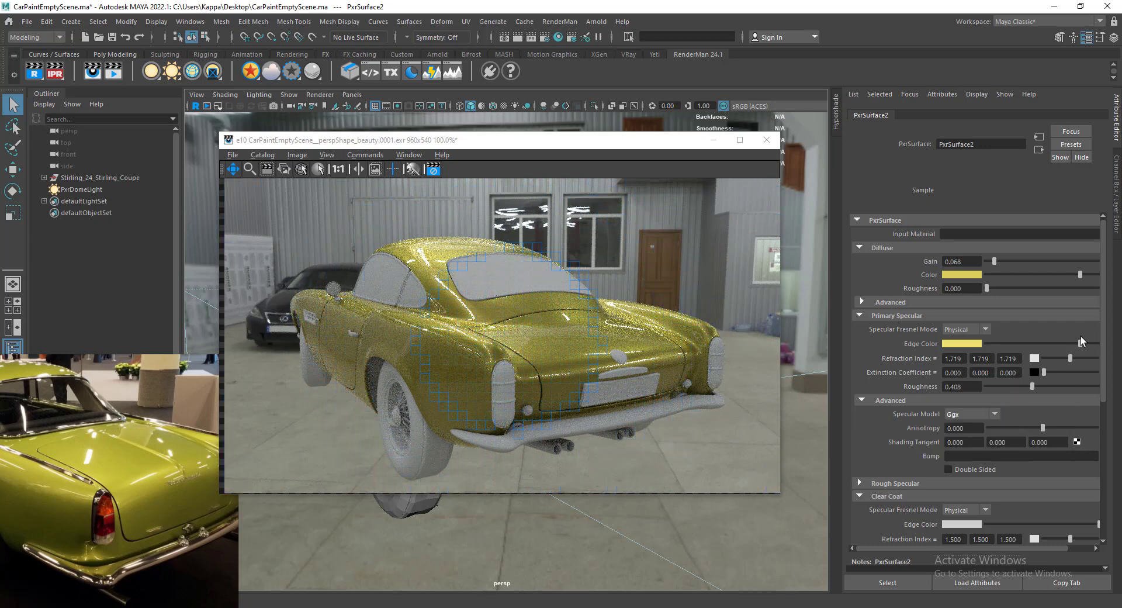
- Saturate the edge colour and brighten the diffuse yellow to value 0.939
left_click(967, 343)
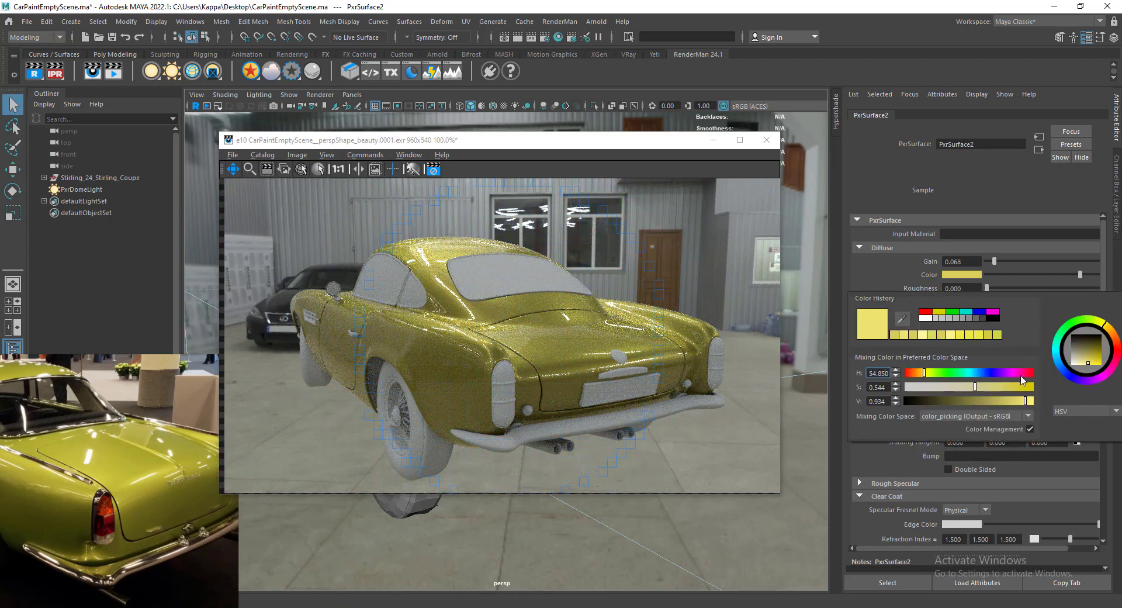
left_click_drag(981, 388, 994, 392)
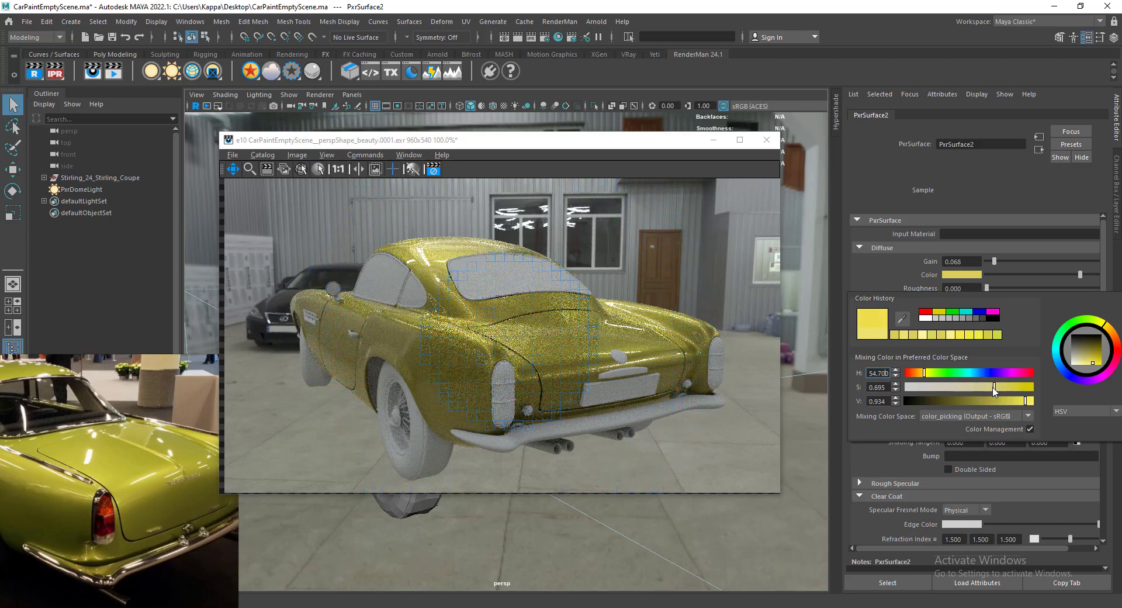
left_click(962, 275)
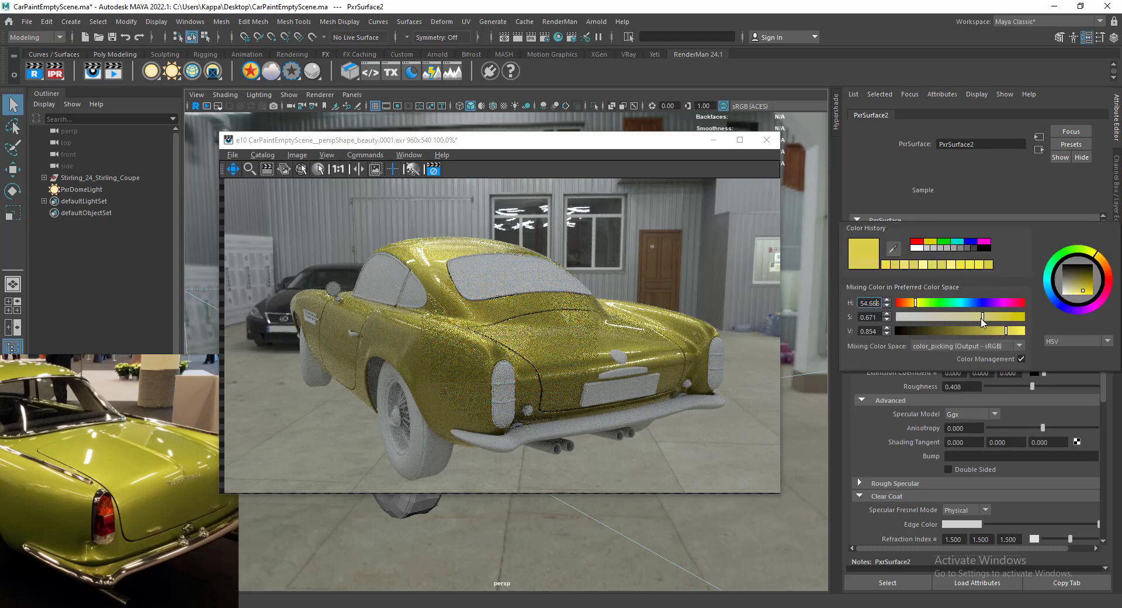
left_click_drag(1006, 331, 1016, 331)
left_click_drag(915, 304, 920, 308)
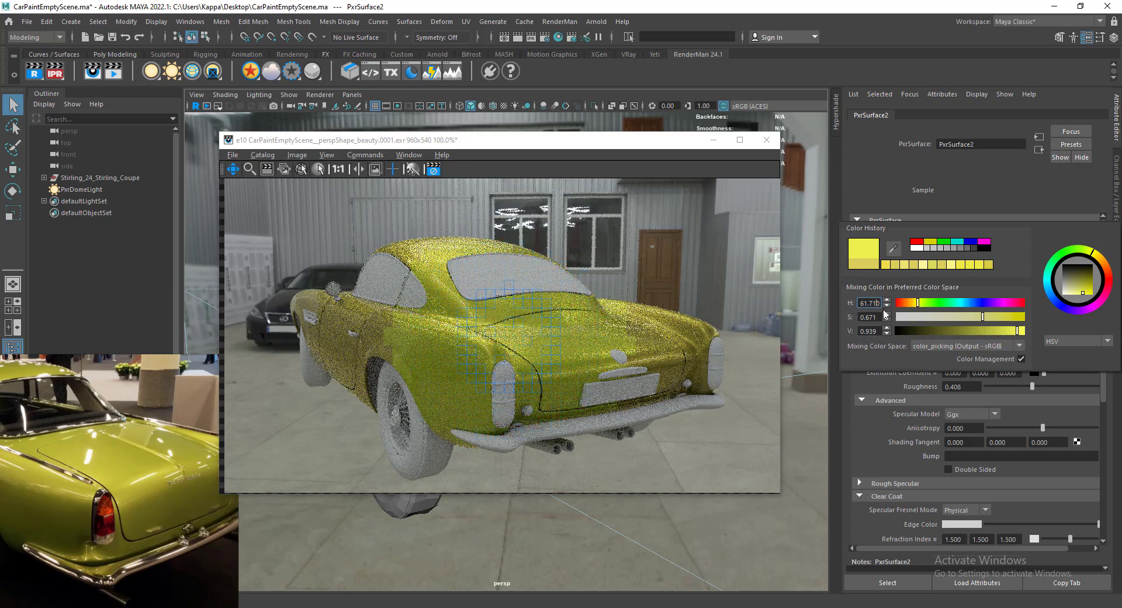
- Set the diffuse colour hue, trying 60 and 57 before settling on 58
type("60")
key("Return")
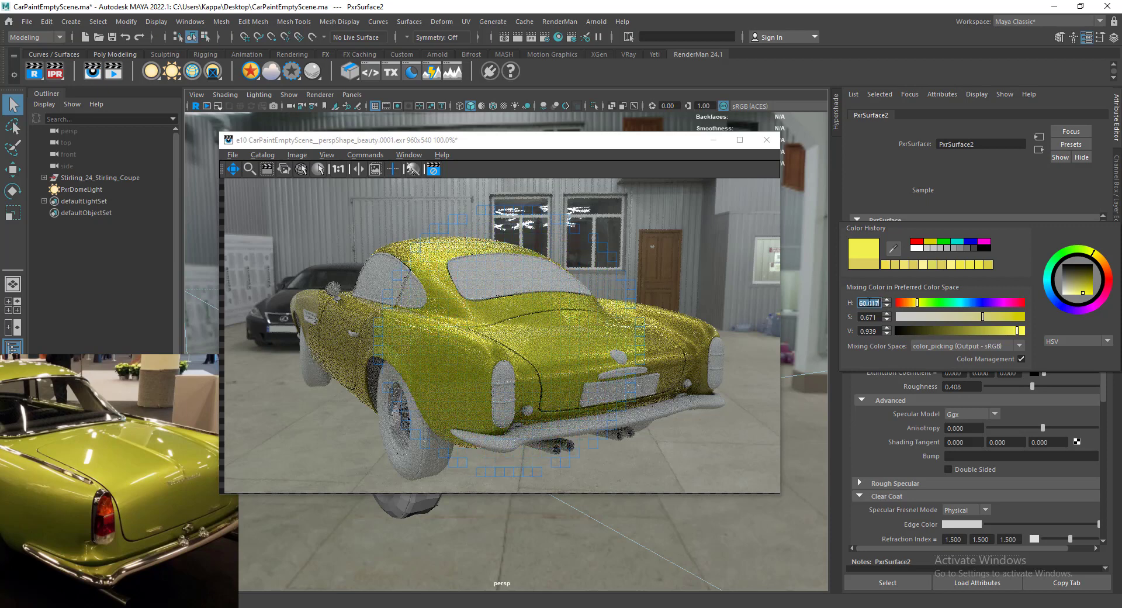
type("57")
key("Return")
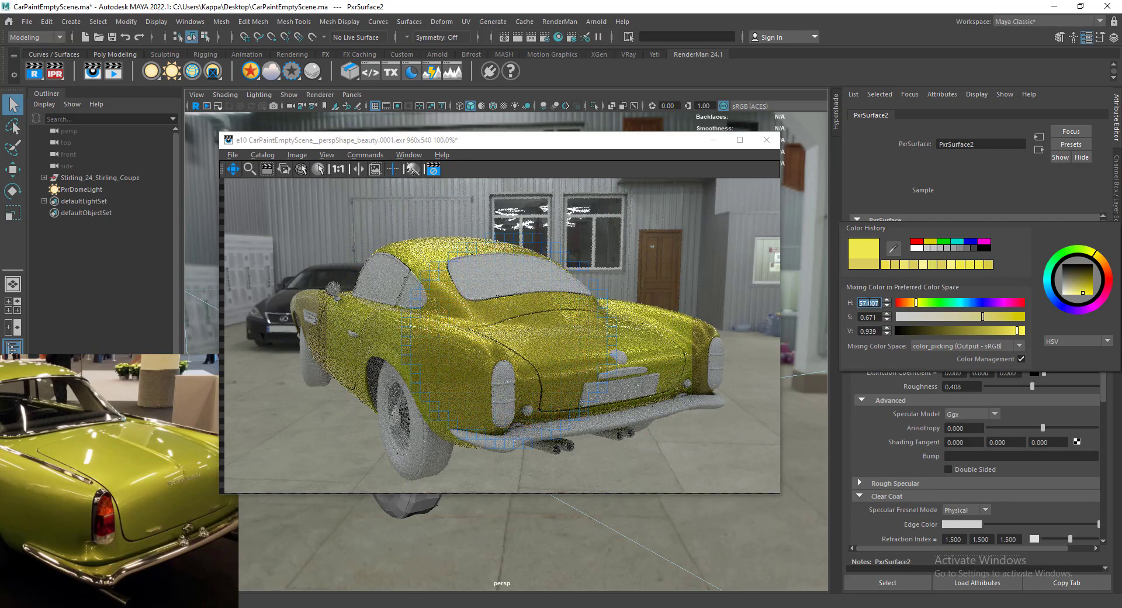
type("58")
key("Return")
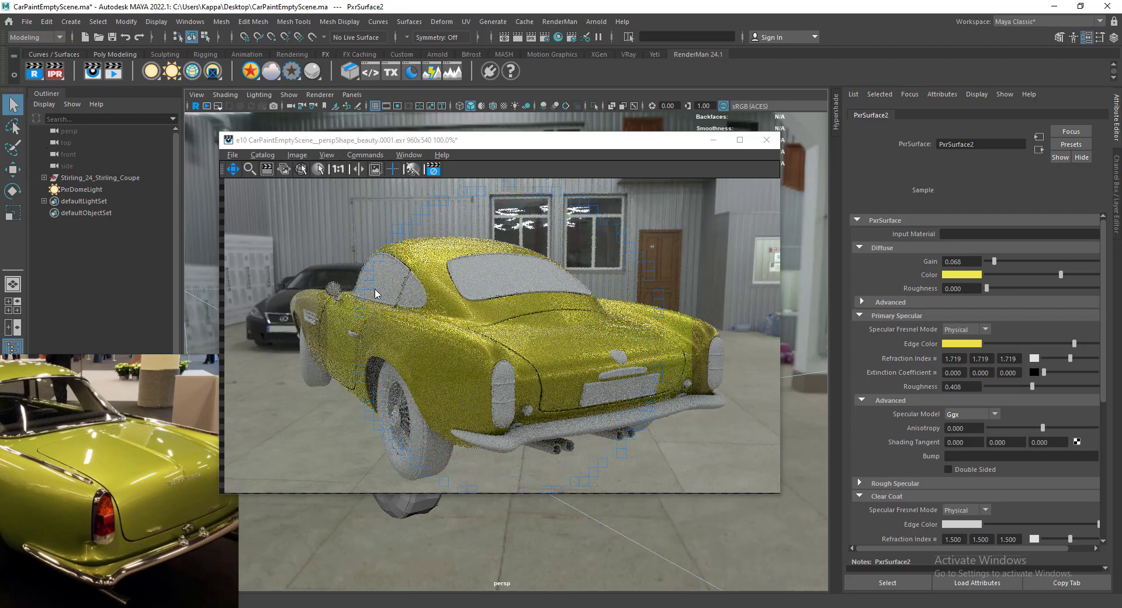
- Enable Render Region over the car's rear flank and zoom in to inspect the paint
left_click(267, 169)
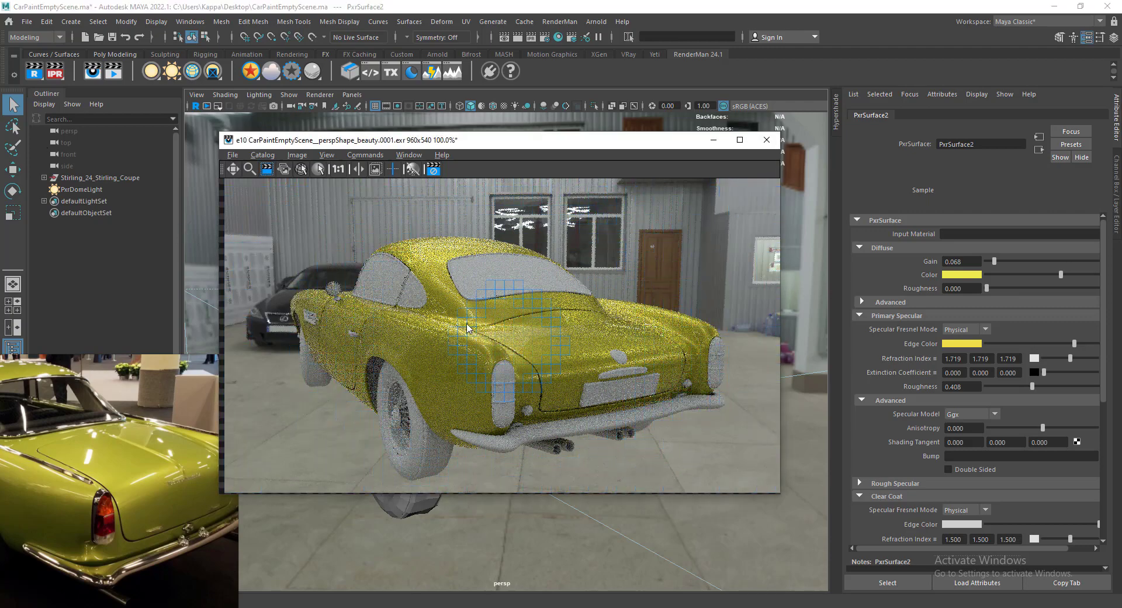
left_click_drag(453, 320, 535, 396)
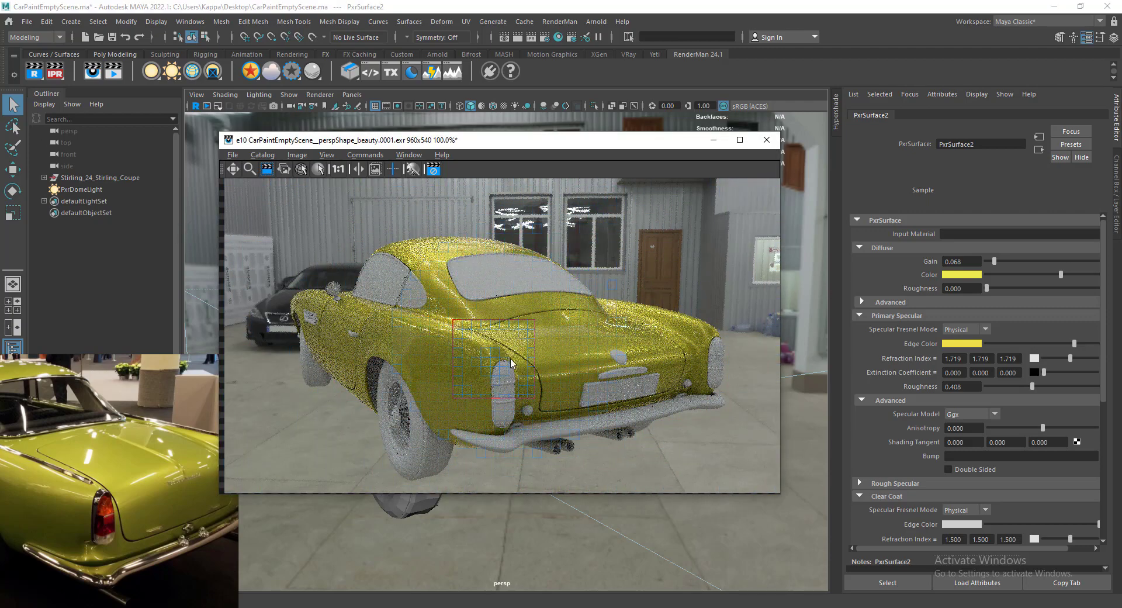
scroll(493, 348, "up", 5)
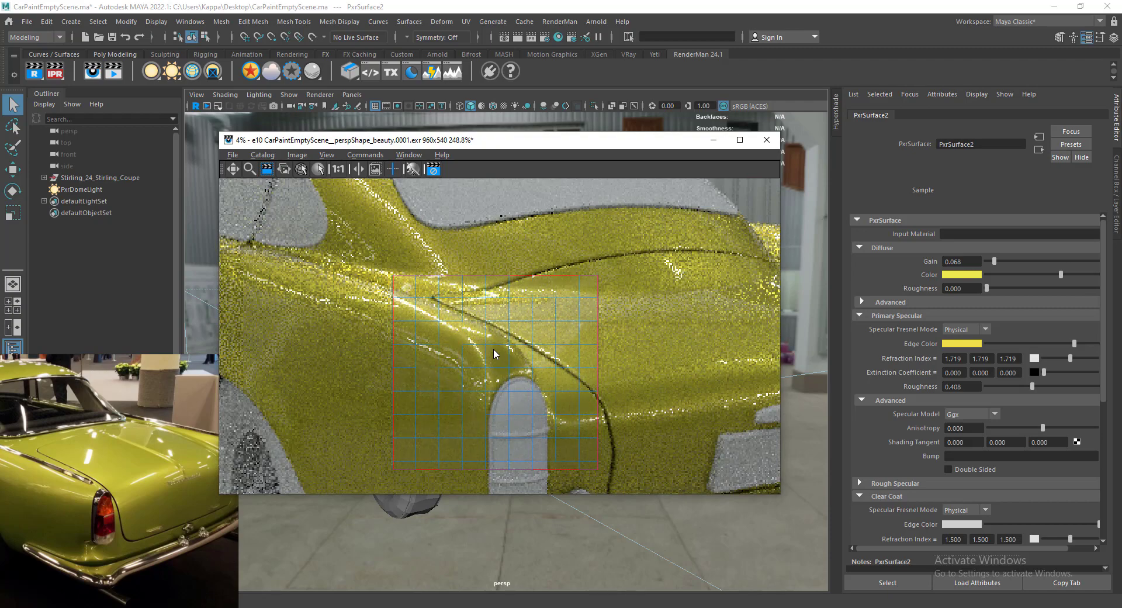
scroll(453, 333, "down", 5)
scroll(472, 356, "up", 6)
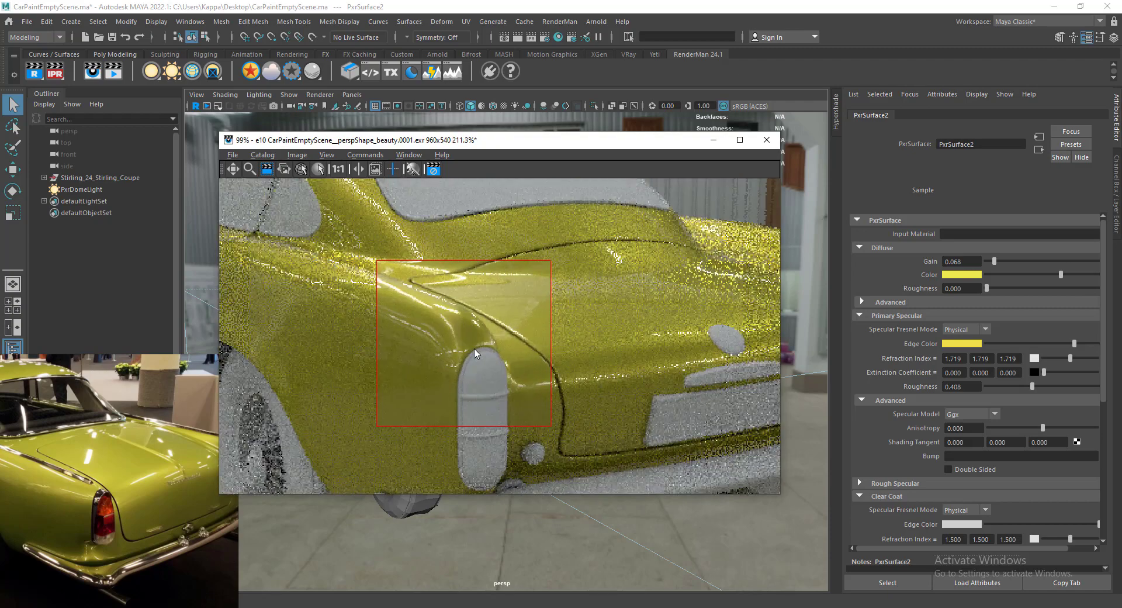
scroll(452, 359, "down", 3)
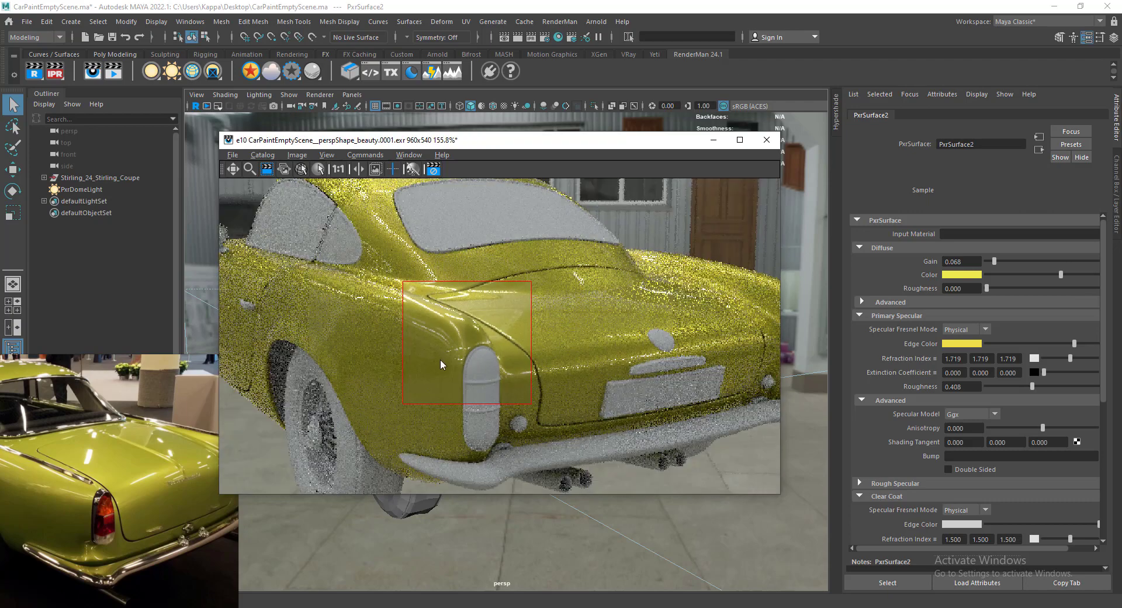
scroll(444, 351, "up", 2)
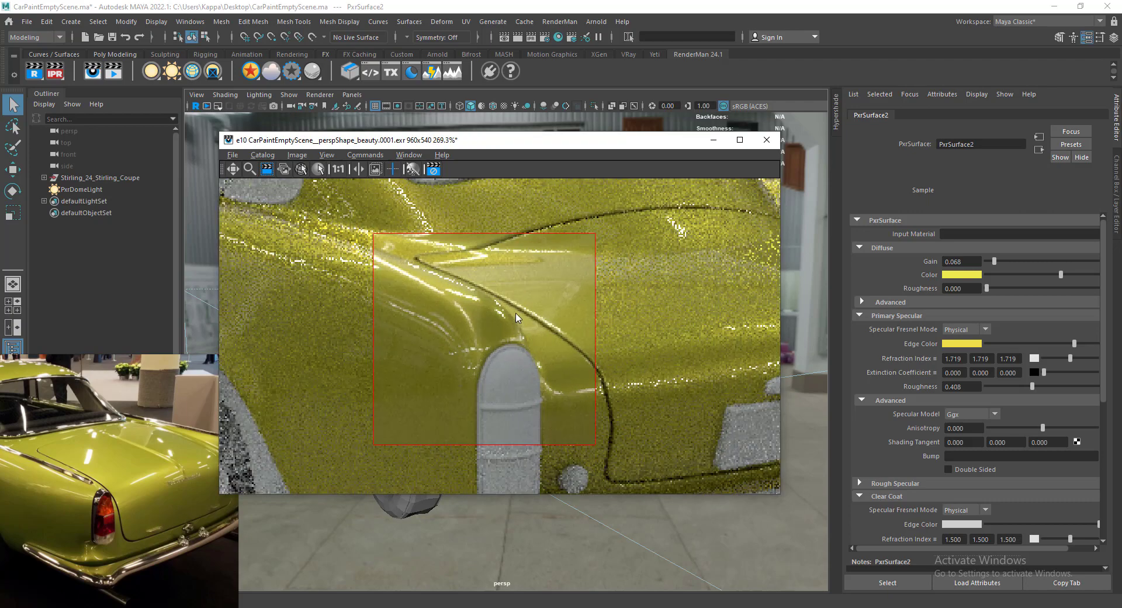
scroll(117, 492, "down", 4)
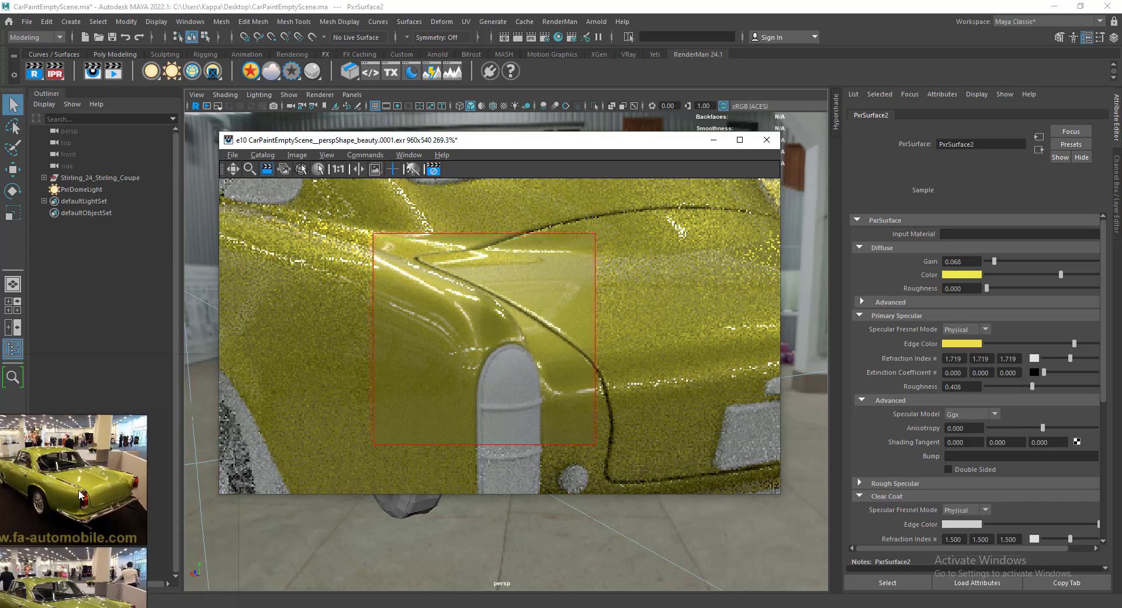
scroll(106, 497, "up", 5)
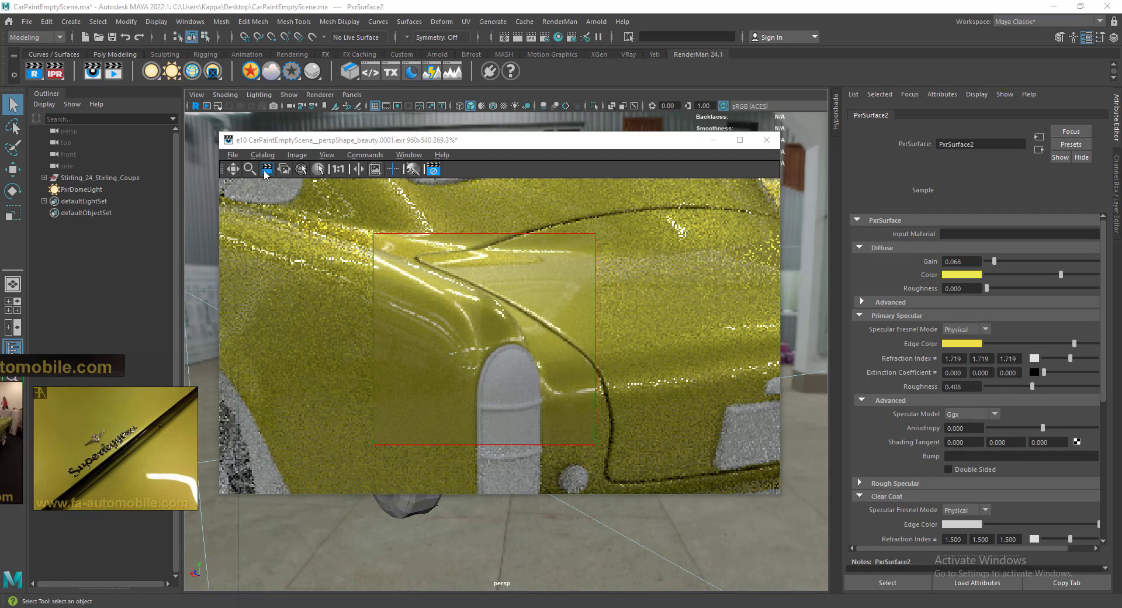
- Close the render view, load the car body in Hypershade, and create a PxrFlakes node
left_click(765, 139)
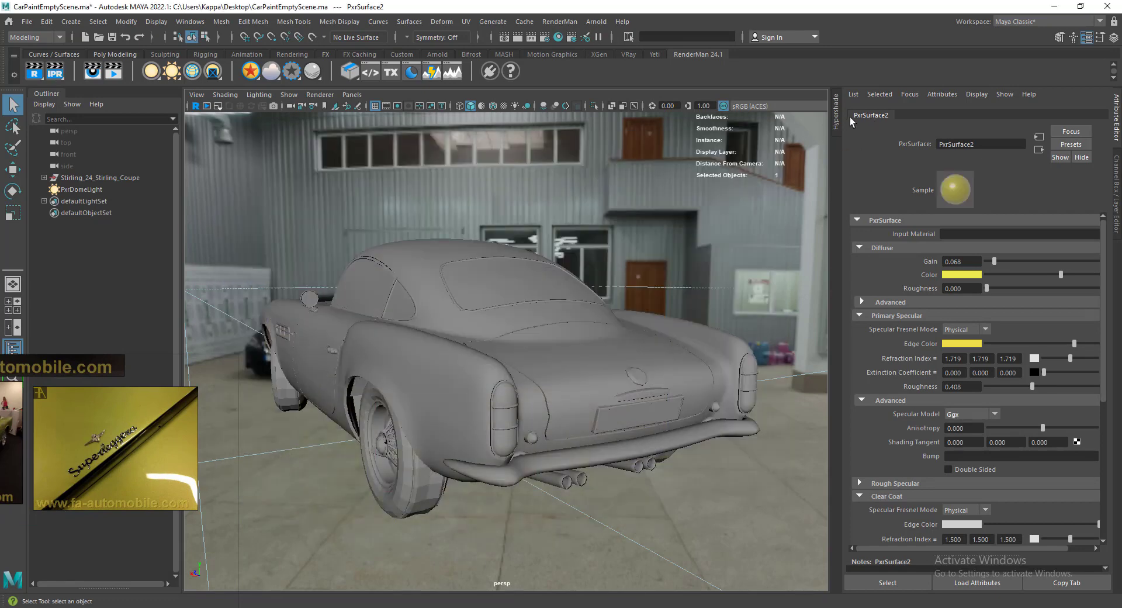
left_click(836, 124)
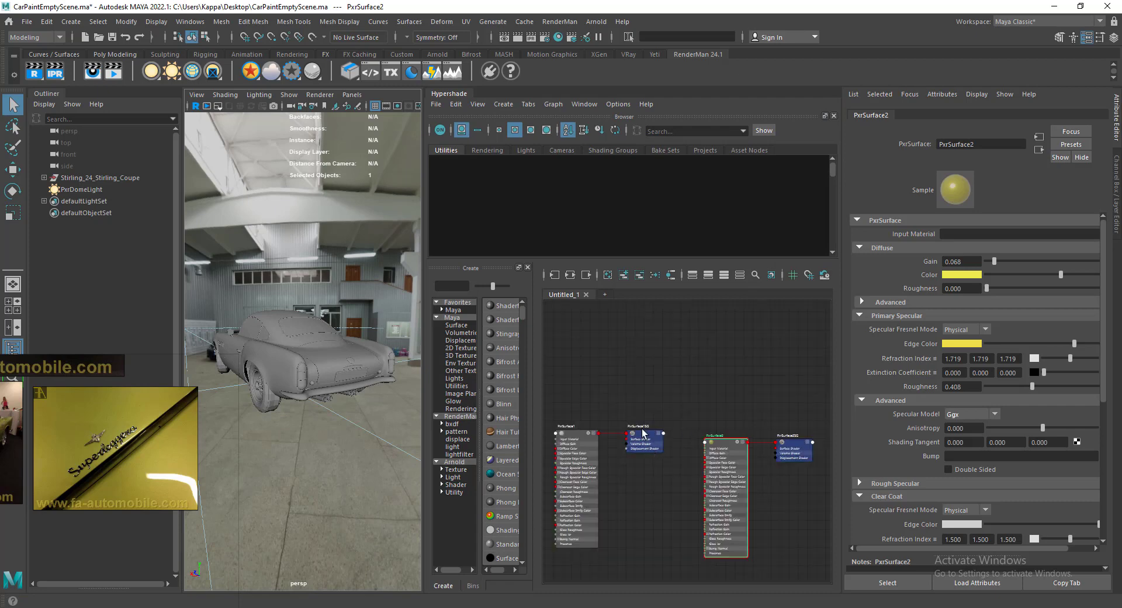
left_click(316, 352)
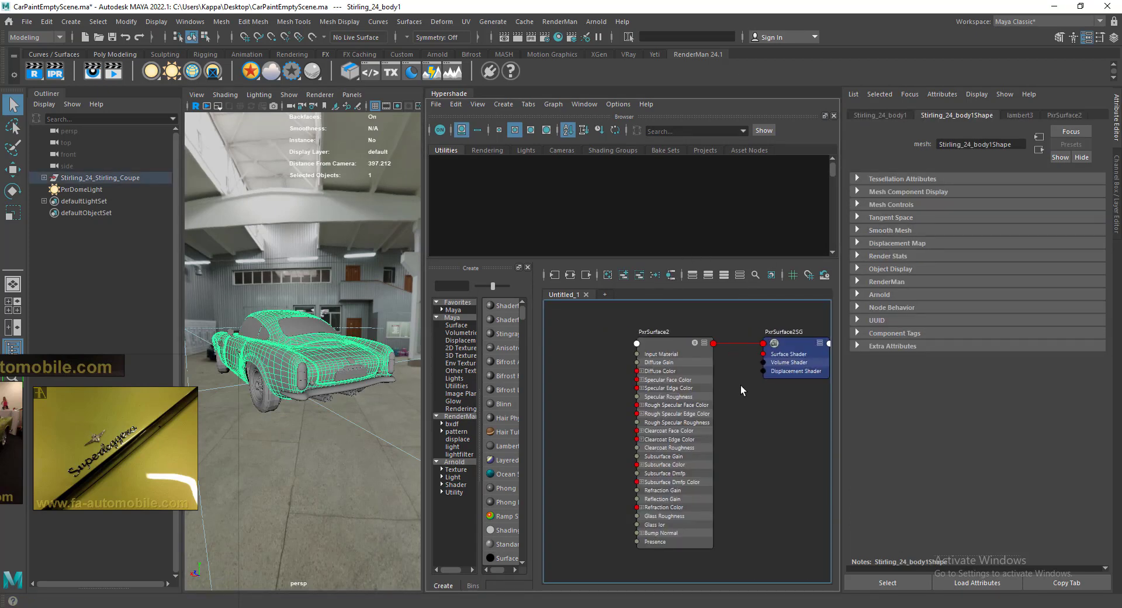
scroll(740, 384, "down", 3)
scroll(670, 380, "up", 1)
left_click(650, 383)
key("Tab")
type("pxrfl")
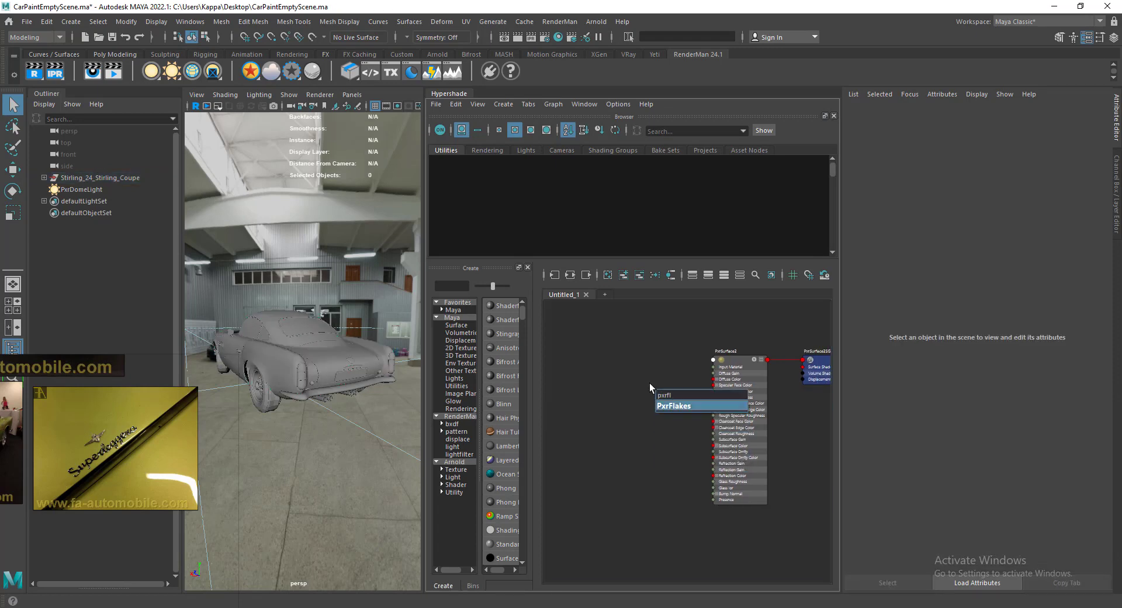
key("Return")
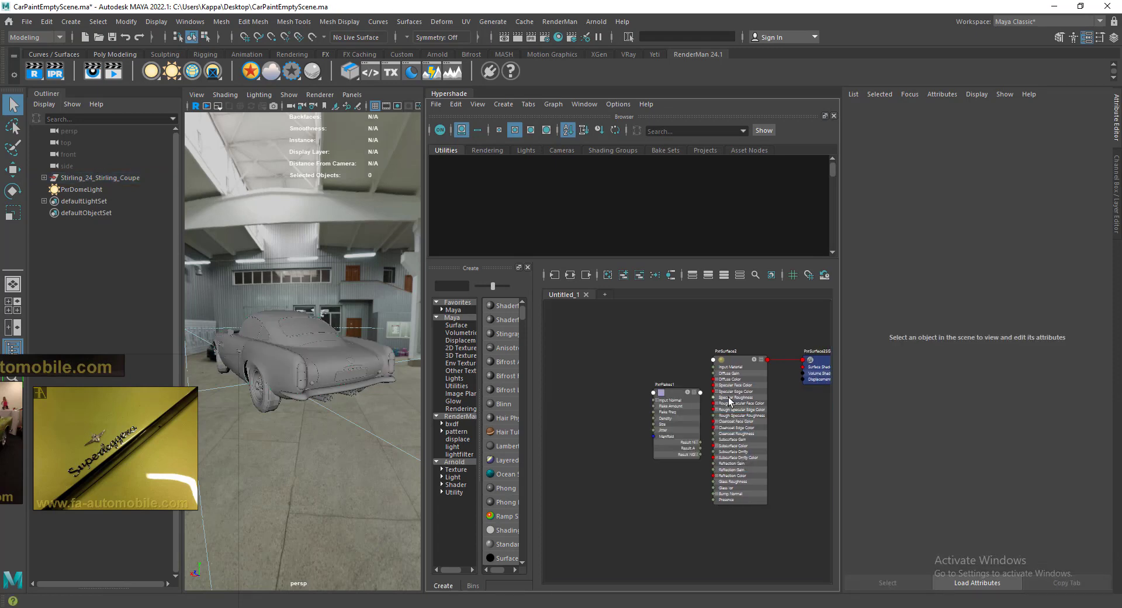
- Connect PxrFlakes1's Result N to PxrSurface2's Specular Bump Normal
left_click_drag(675, 395, 640, 369)
scroll(705, 383, "up", 5)
scroll(660, 399, "down", 2)
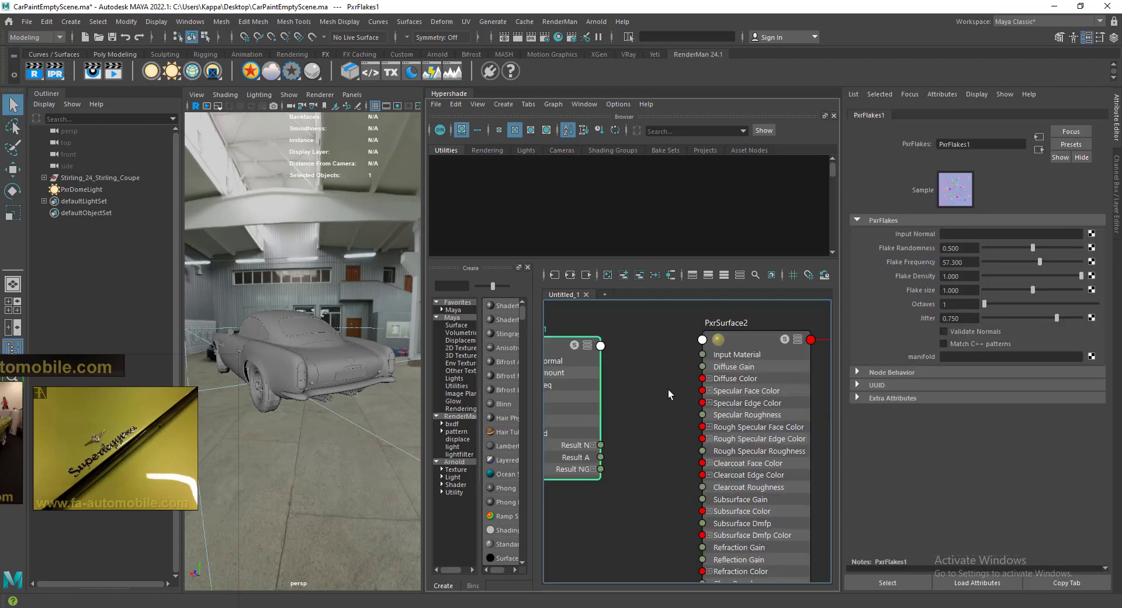
left_click_drag(600, 445, 687, 358)
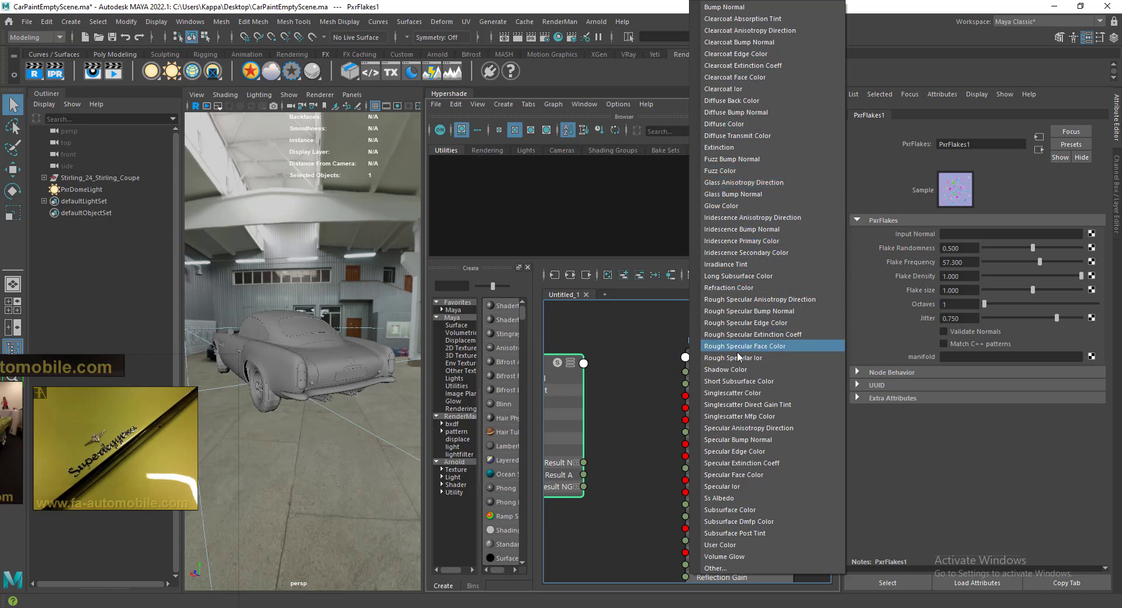
left_click(748, 442)
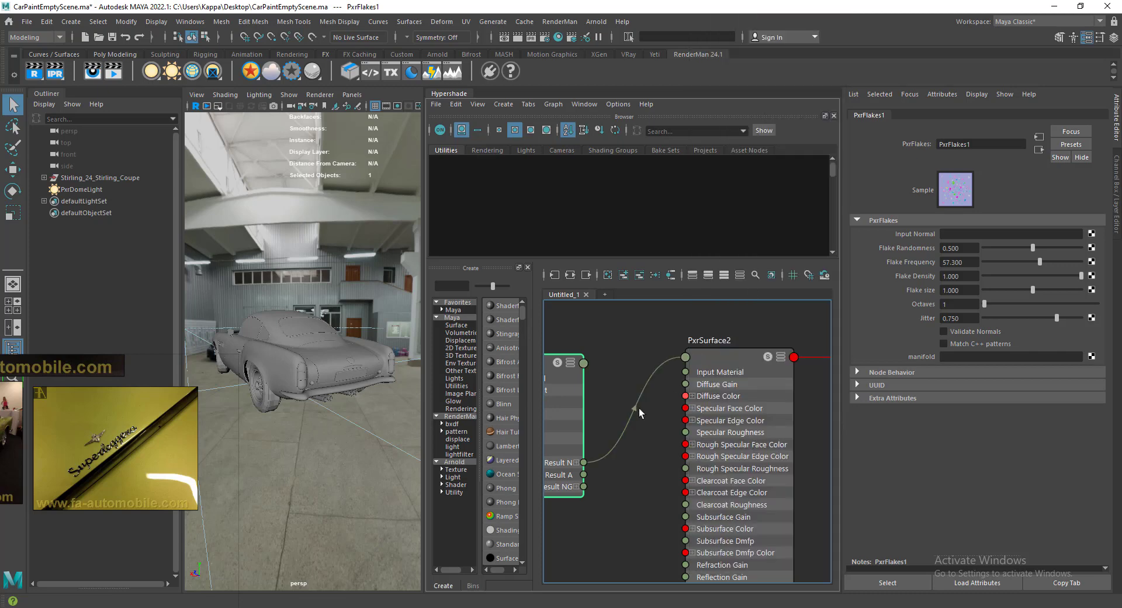
middle_click_drag(632, 466, 680, 444, "alt")
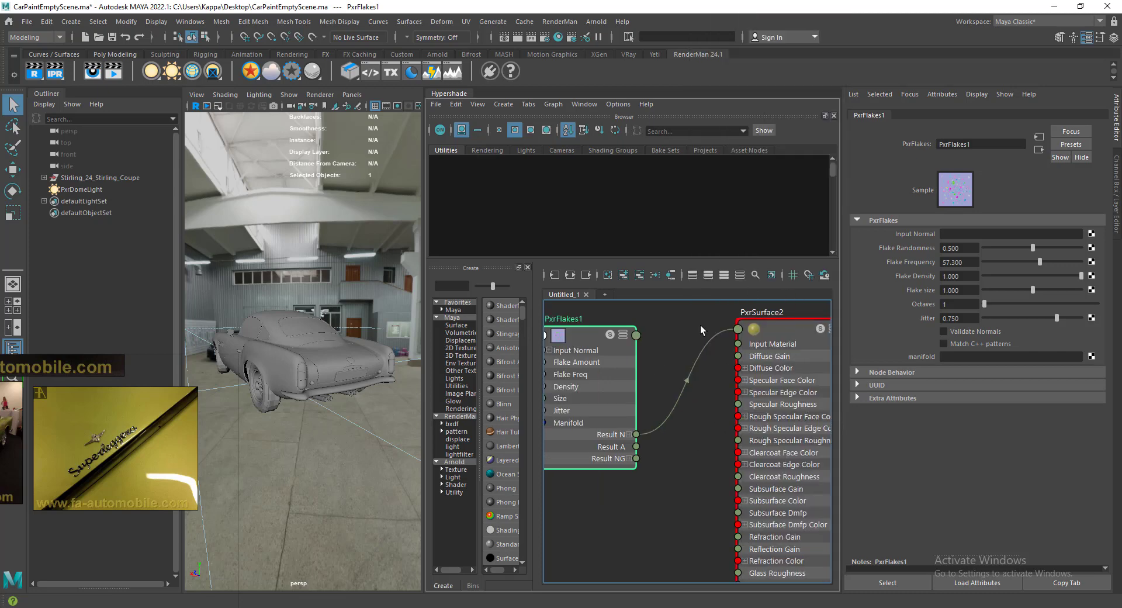
- Start the RenderMan IPR and solo PxrFlakes1 to preview only its flake output
left_click(55, 71)
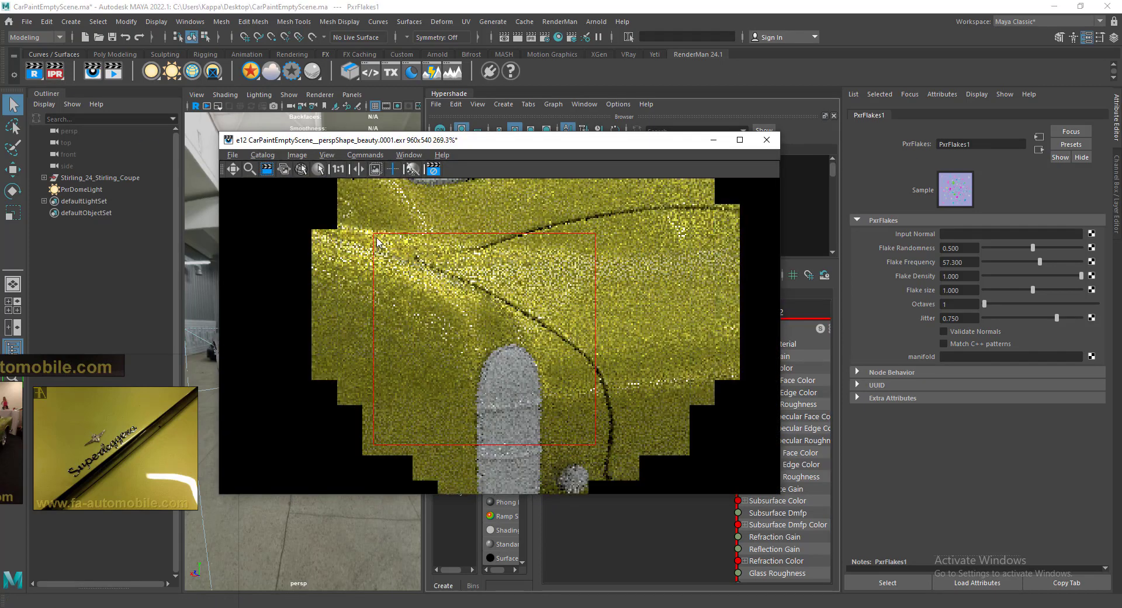
left_click_drag(374, 233, 377, 239)
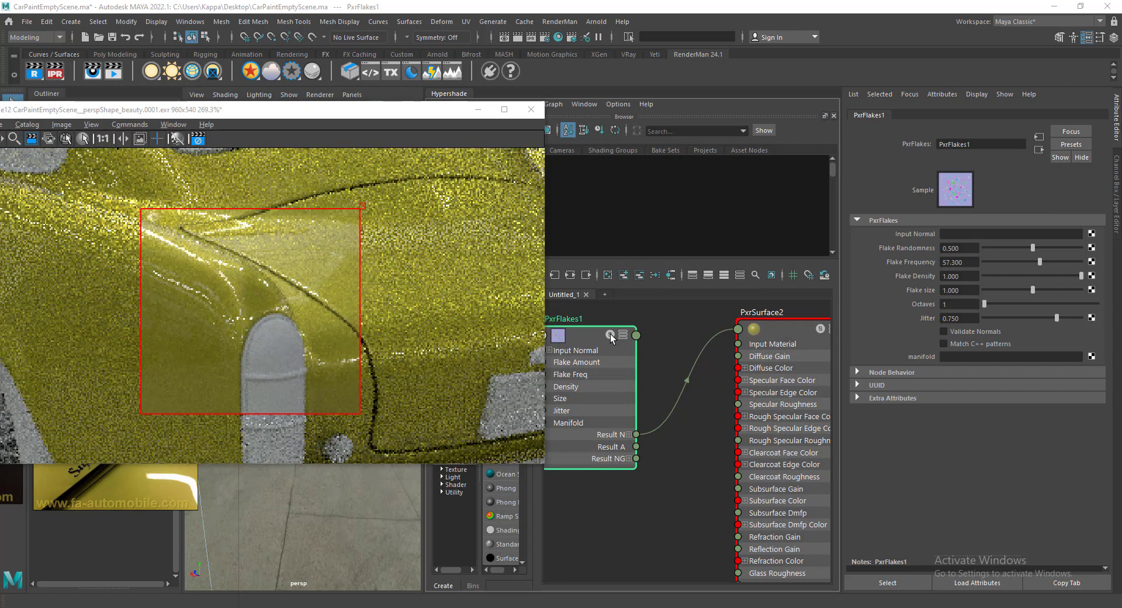
left_click(610, 335)
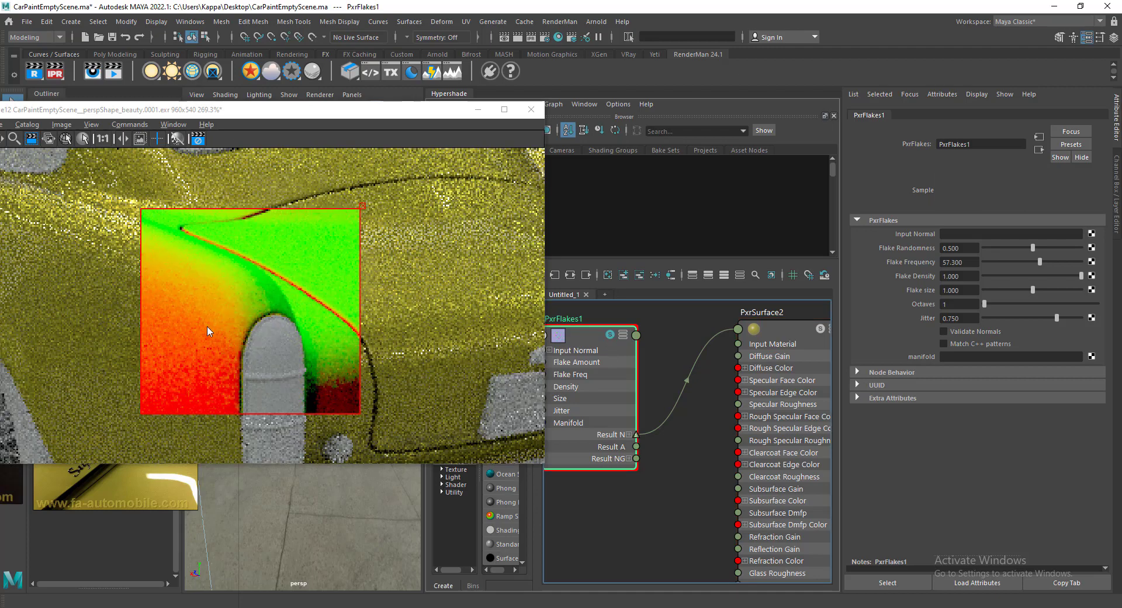
- Remove the render region crop so the red-green flake normals render across the whole car
scroll(218, 313, "down", 4)
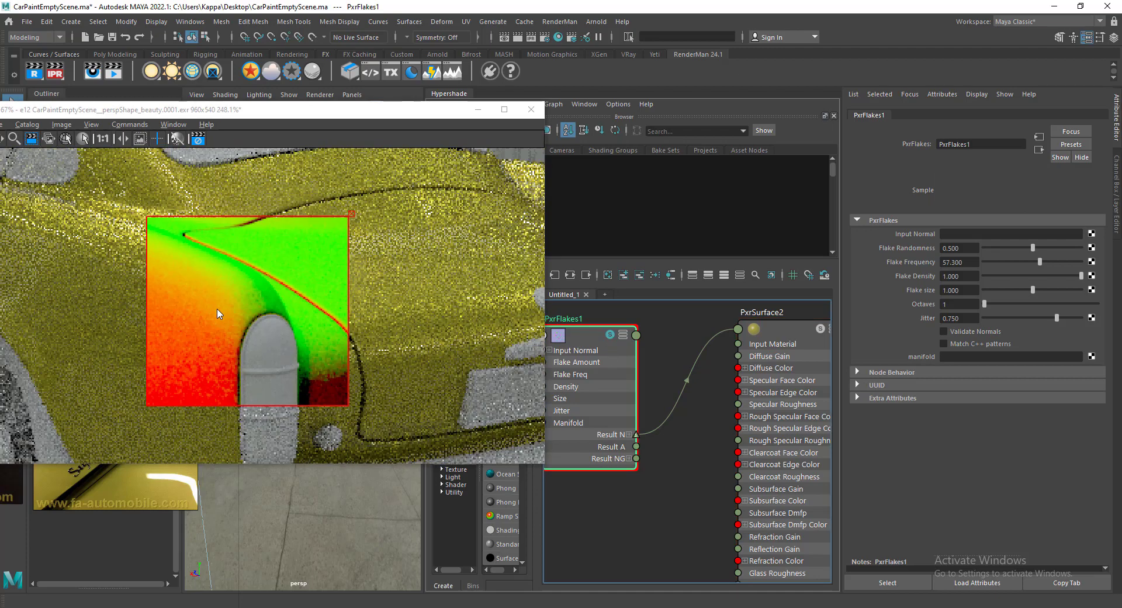
scroll(217, 314, "down", 1)
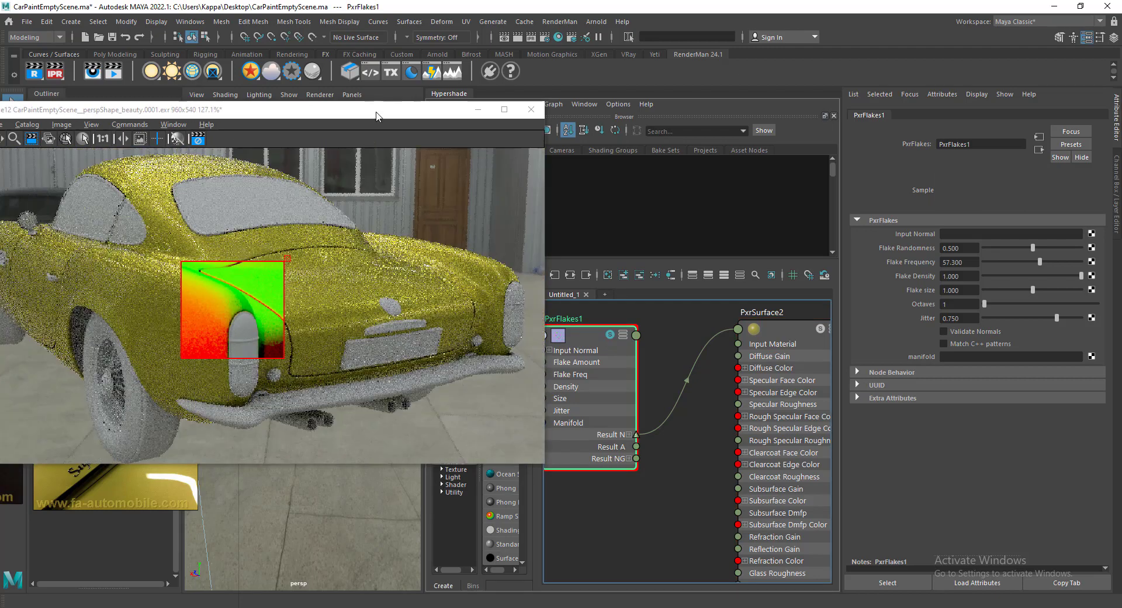
left_click_drag(377, 113, 872, 122)
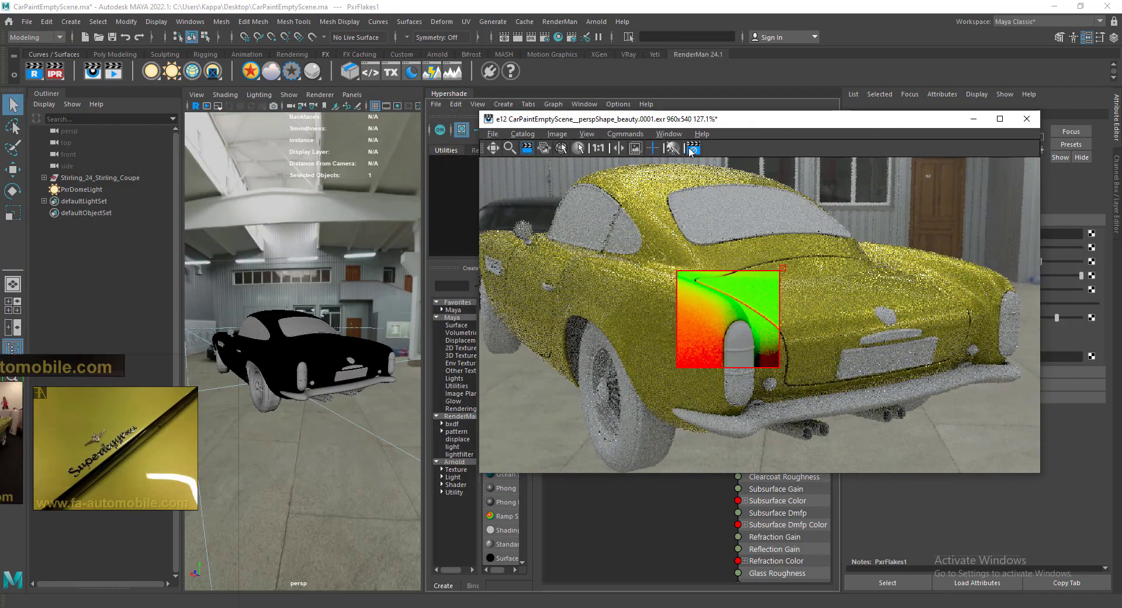
scroll(691, 150, "up", 1)
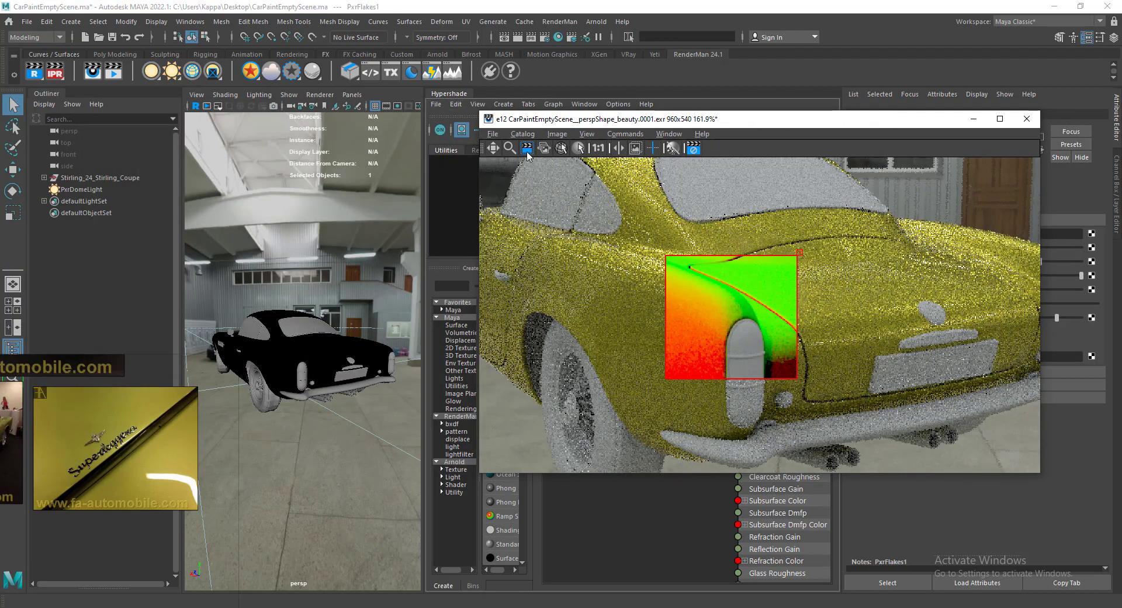
left_click(799, 253)
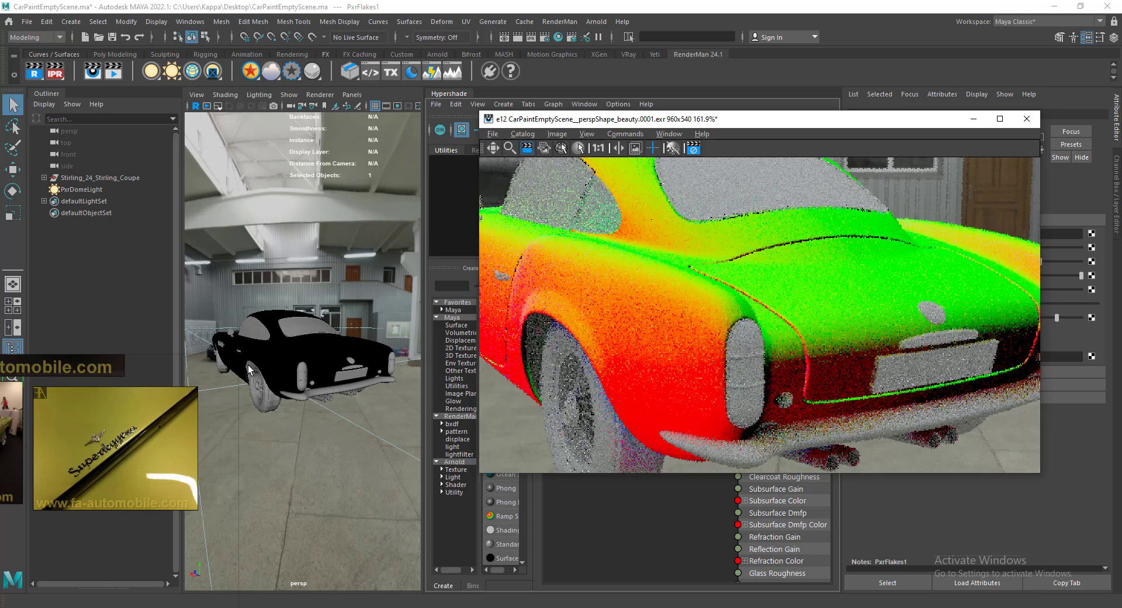
scroll(293, 393, "up", 5)
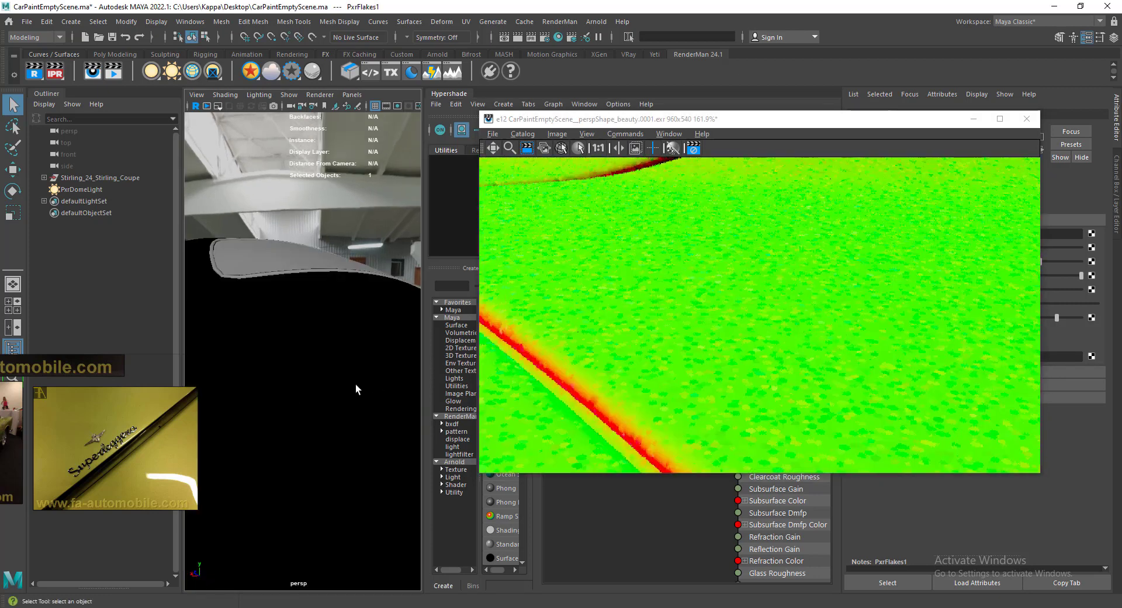
scroll(864, 321, "down", 3)
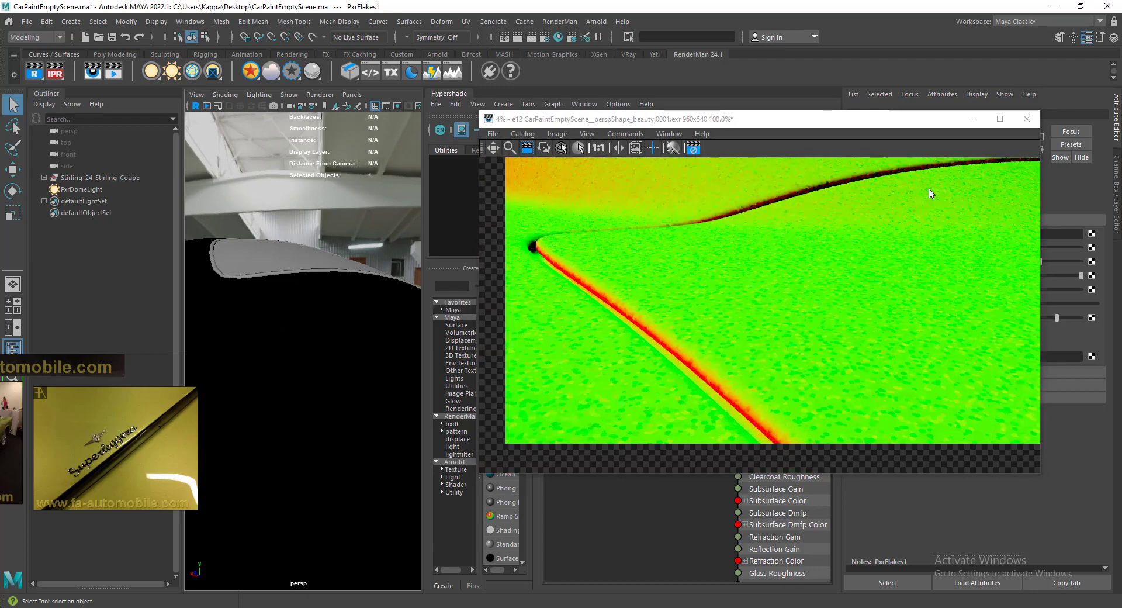
- Give PxrFlakes1 a Flake Size of 0.659 and a Flake Frequency of 100 for finer flakes
left_click_drag(928, 126, 624, 114)
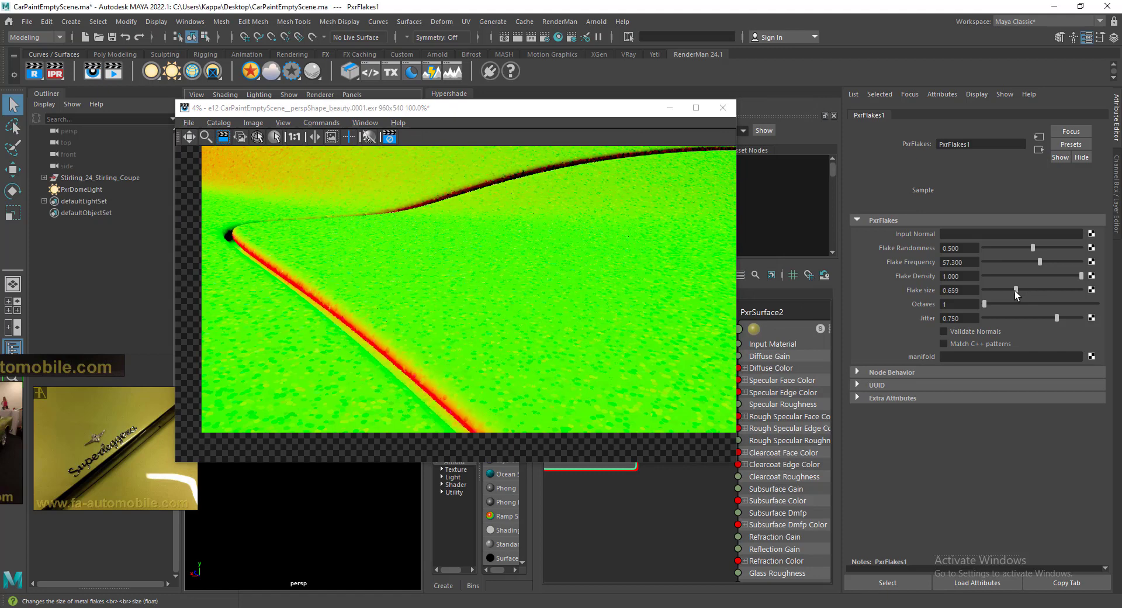
left_click_drag(1041, 262, 1086, 263)
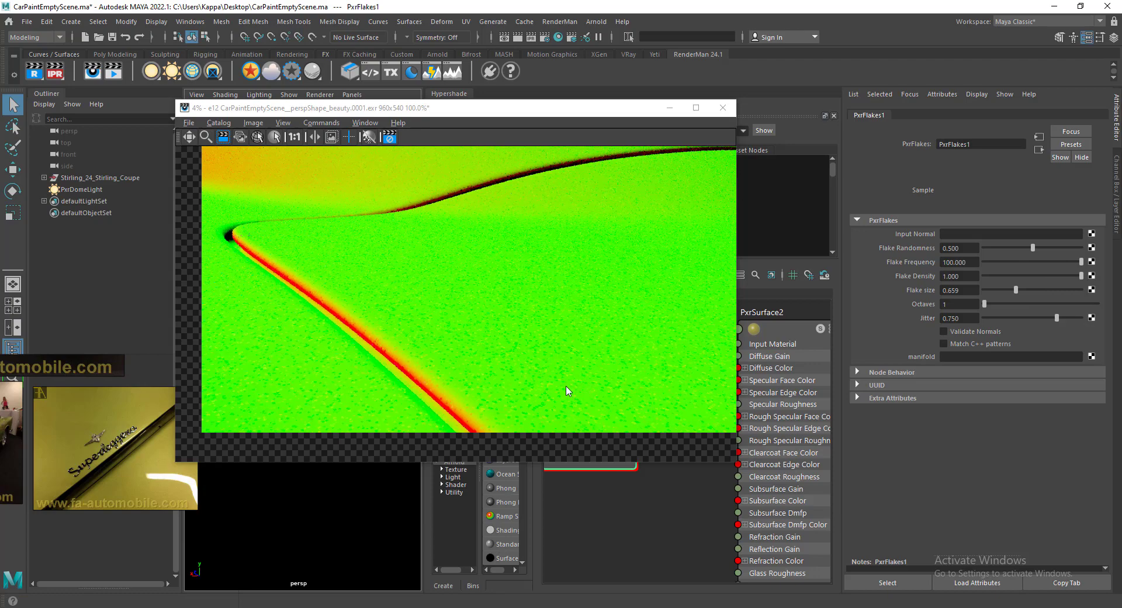
scroll(564, 385, "down", 1)
scroll(580, 383, "up", 7)
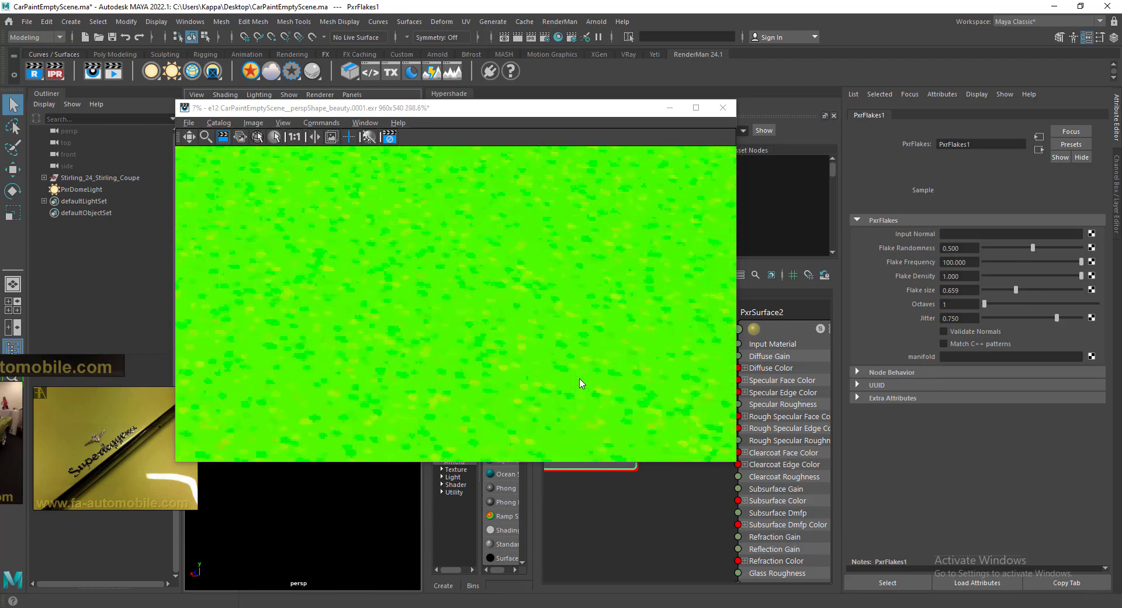
scroll(608, 263, "down", 5)
left_click_drag(622, 111, 358, 111)
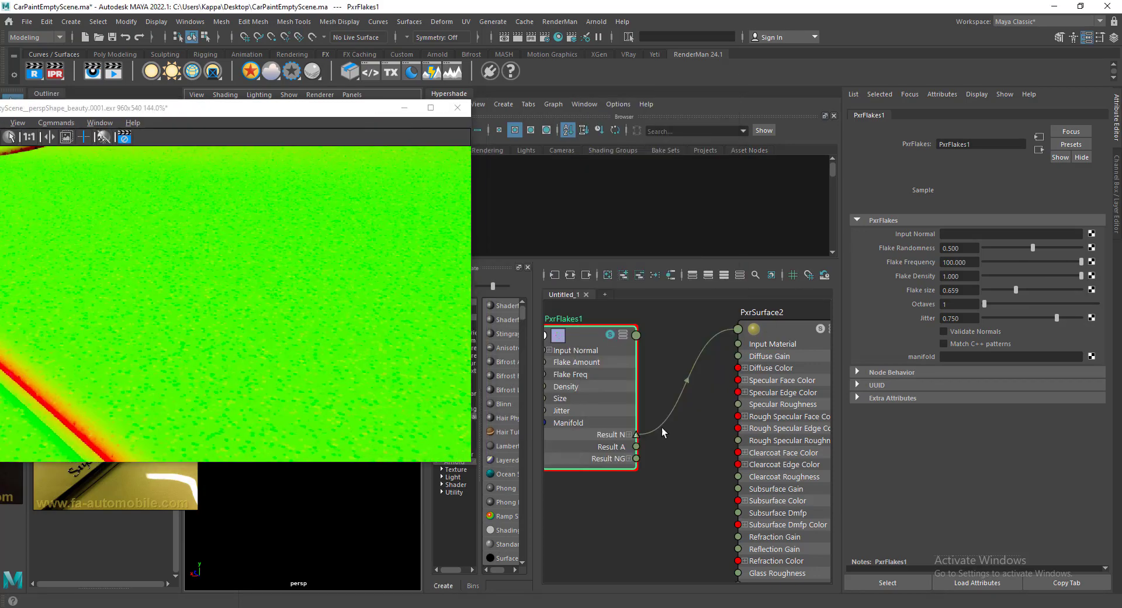
- Unsolo PxrFlakes1 and collapse the Hypershade to restore the full car paint render
left_click(608, 339)
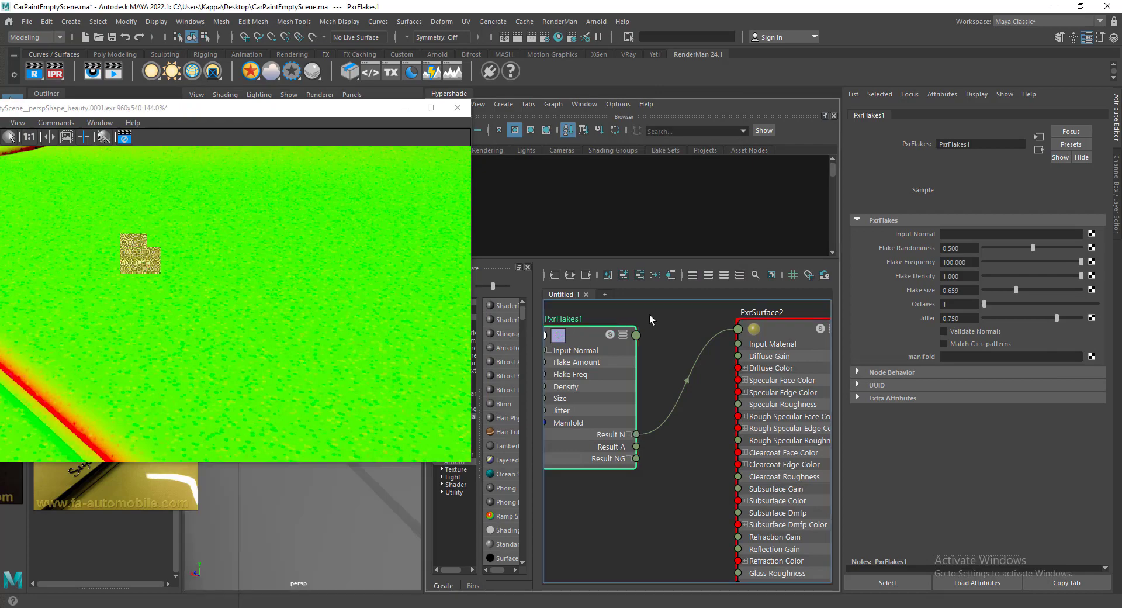
left_click_drag(371, 116, 973, 170)
left_click_drag(398, 397, 409, 393, "alt")
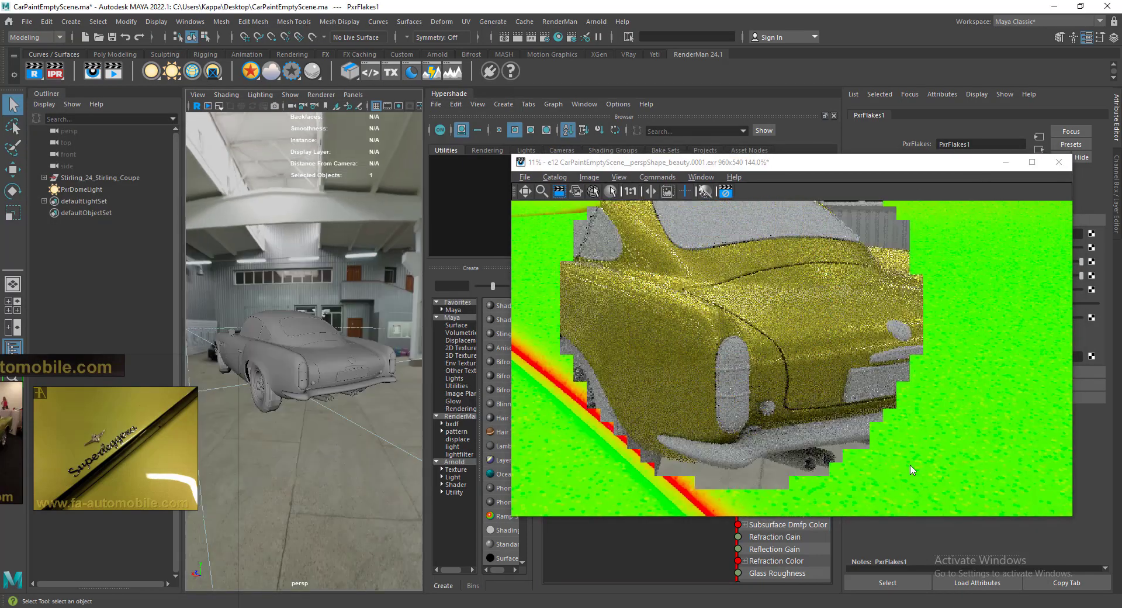
left_click(559, 192)
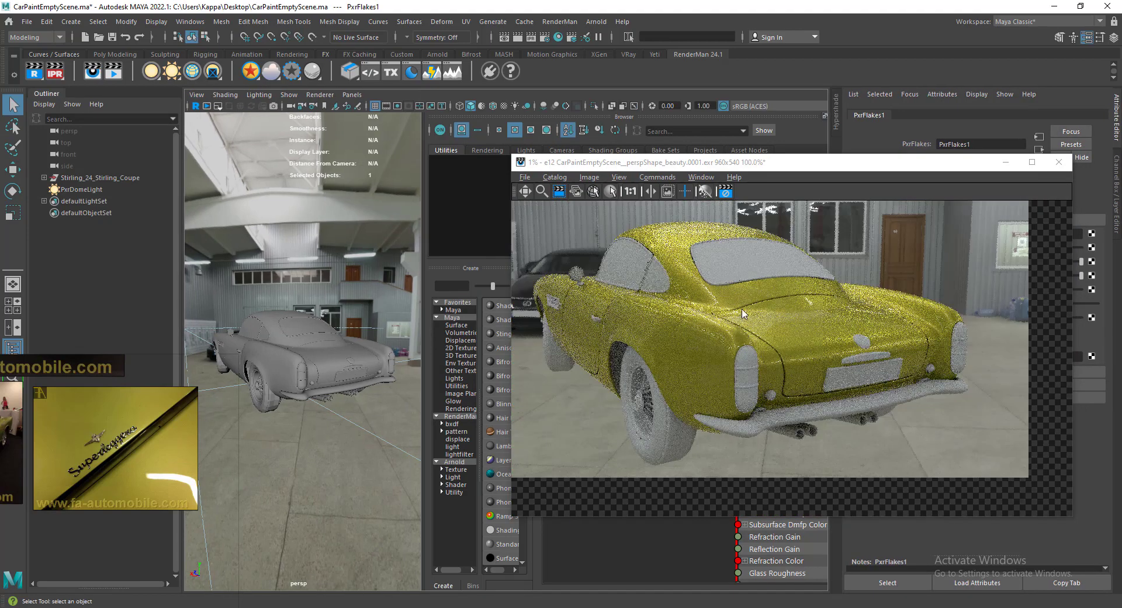
- Clear the render region and enlarge the Render View to show the whole flaked yellow coupe
left_click_drag(763, 311, 692, 368)
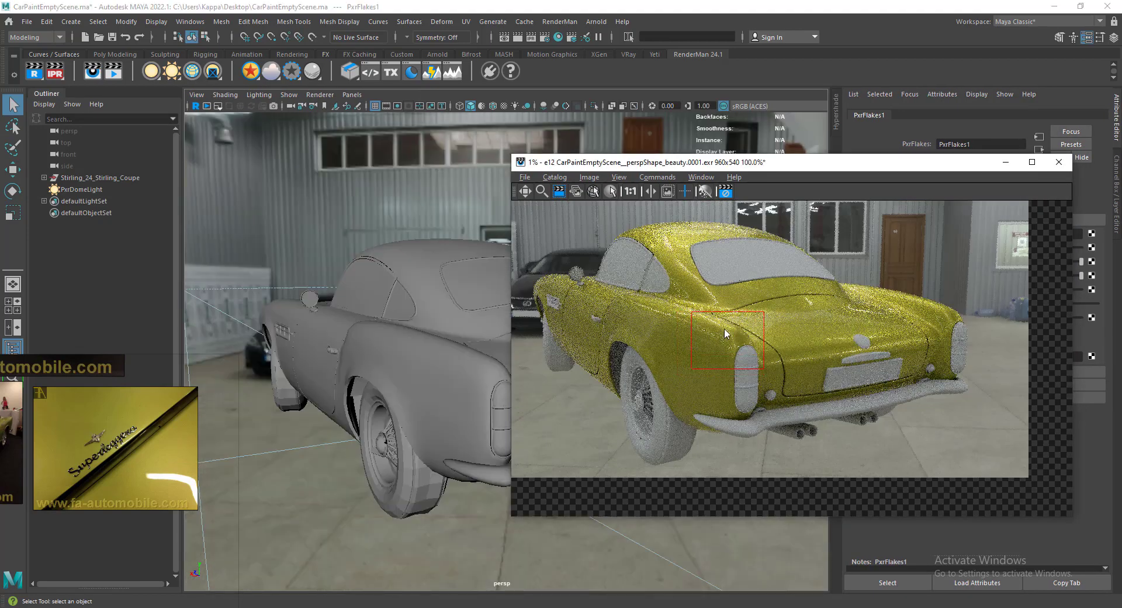
scroll(726, 332, "up", 5)
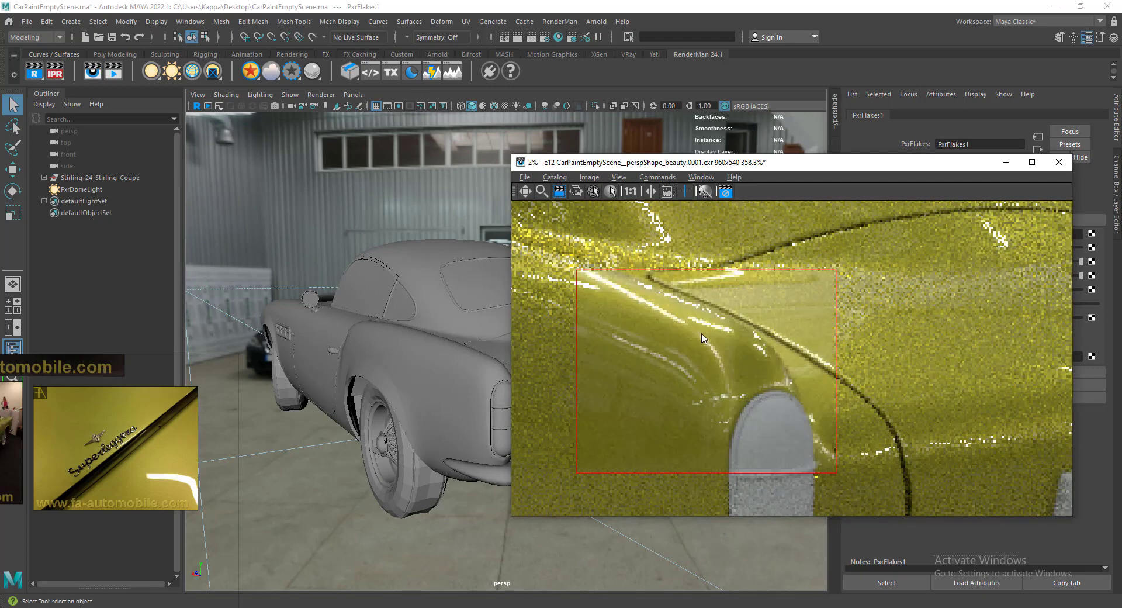
scroll(722, 342, "down", 2)
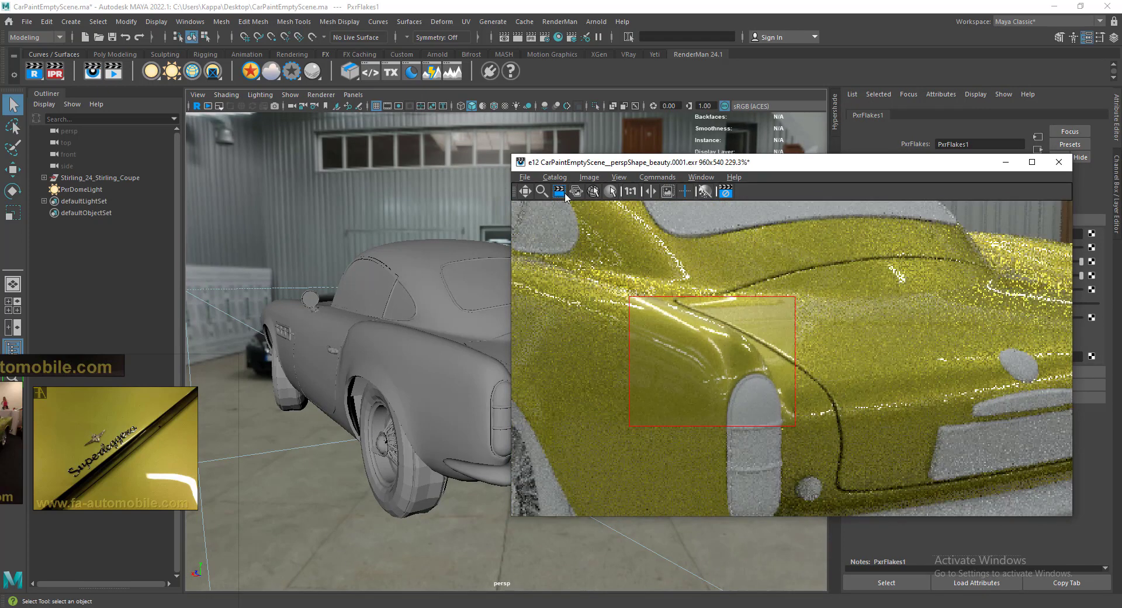
scroll(723, 352, "up", 3)
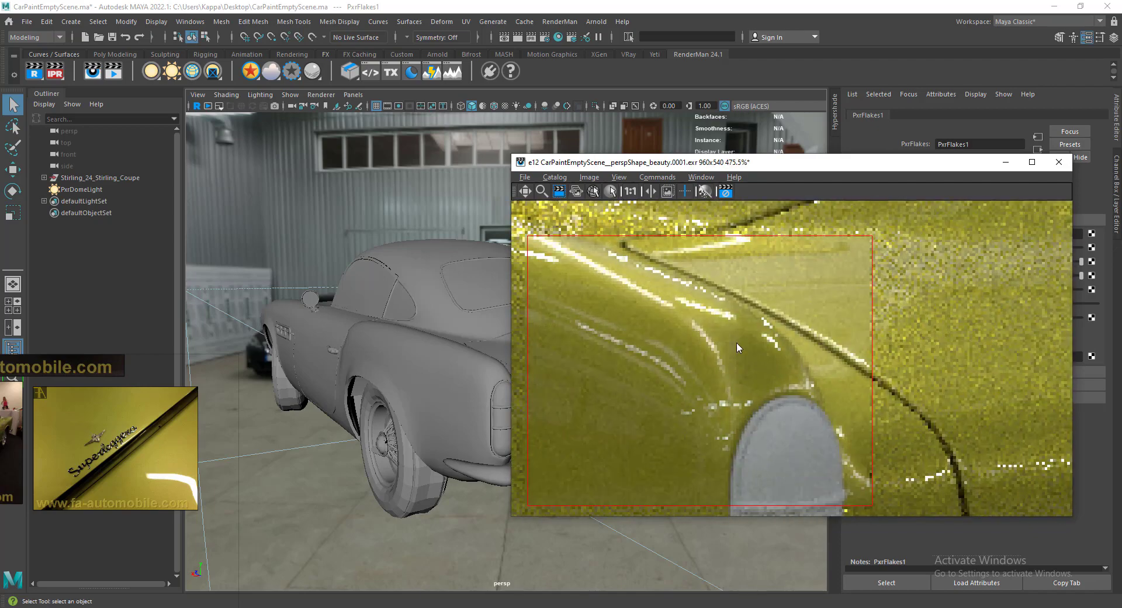
left_click(875, 236)
scroll(797, 447, "down", 6)
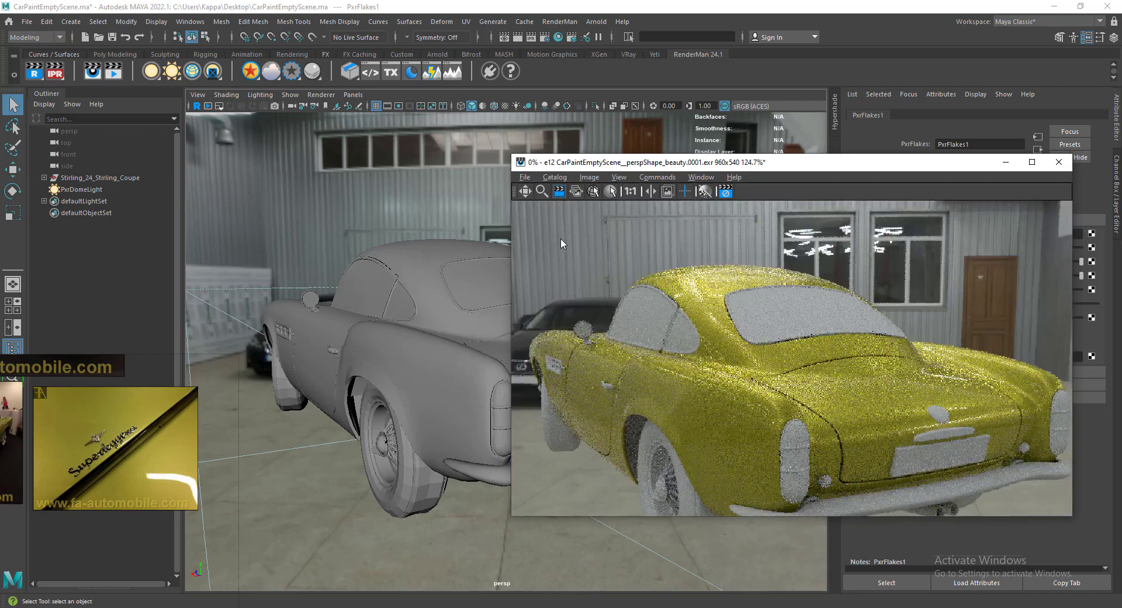
scroll(739, 348, "down", 2)
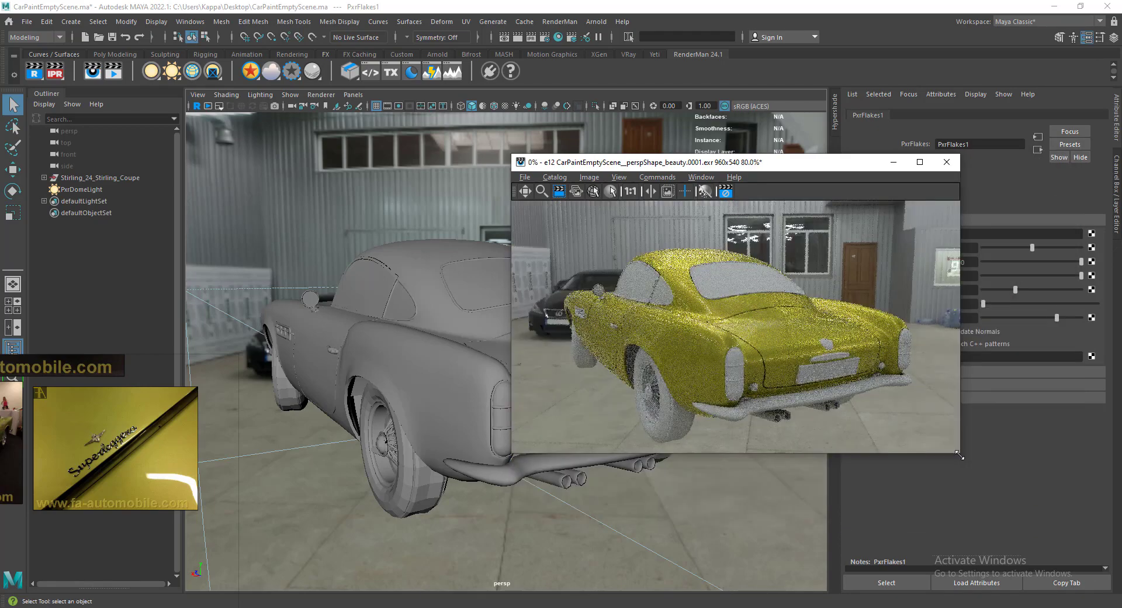
left_click_drag(958, 455, 1025, 554)
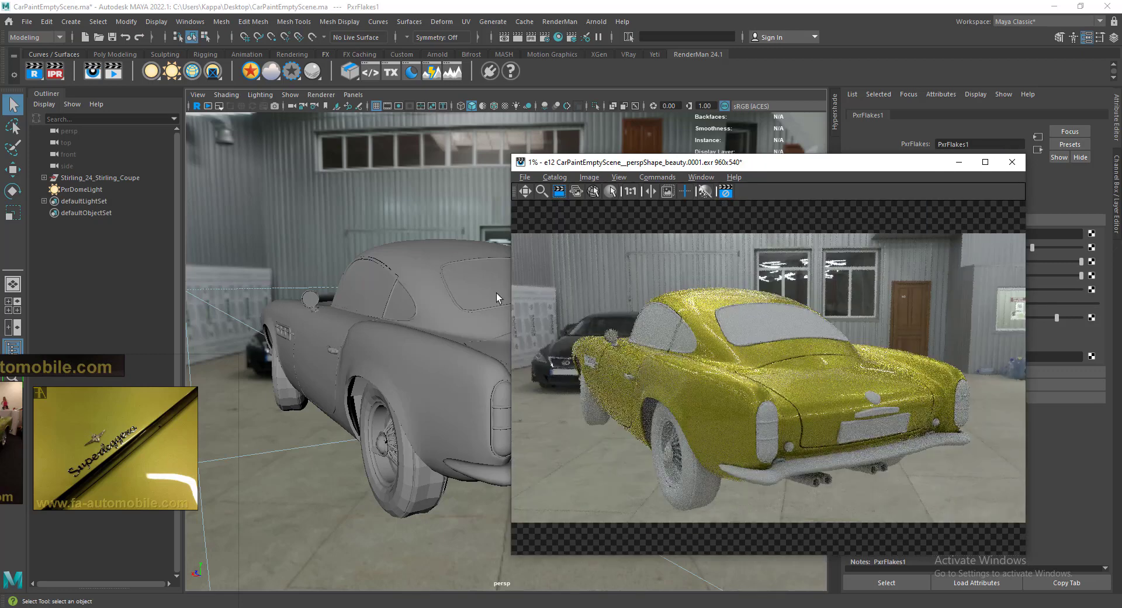
- Widen the Render View and zoom and pan onto the car's rear fender
left_click_drag(512, 285, 418, 285)
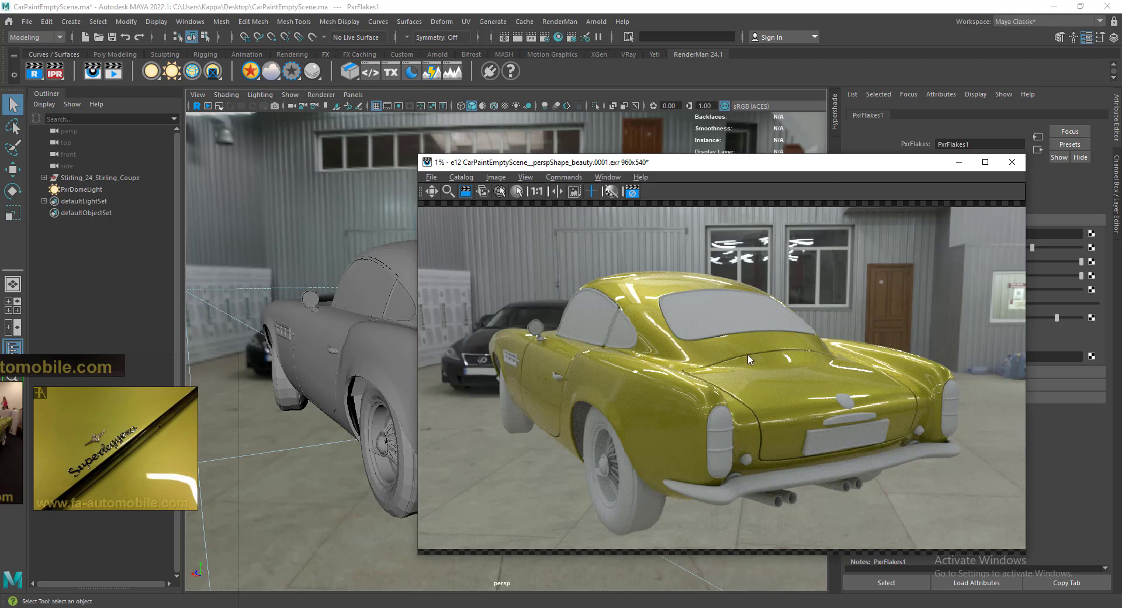
scroll(705, 416, "up", 1)
left_click(431, 191)
scroll(679, 393, "up", 4)
left_click_drag(679, 392, 654, 403)
- Show a rear close-up reference photo beside the render, framed on the rear and bumper
left_click(130, 435)
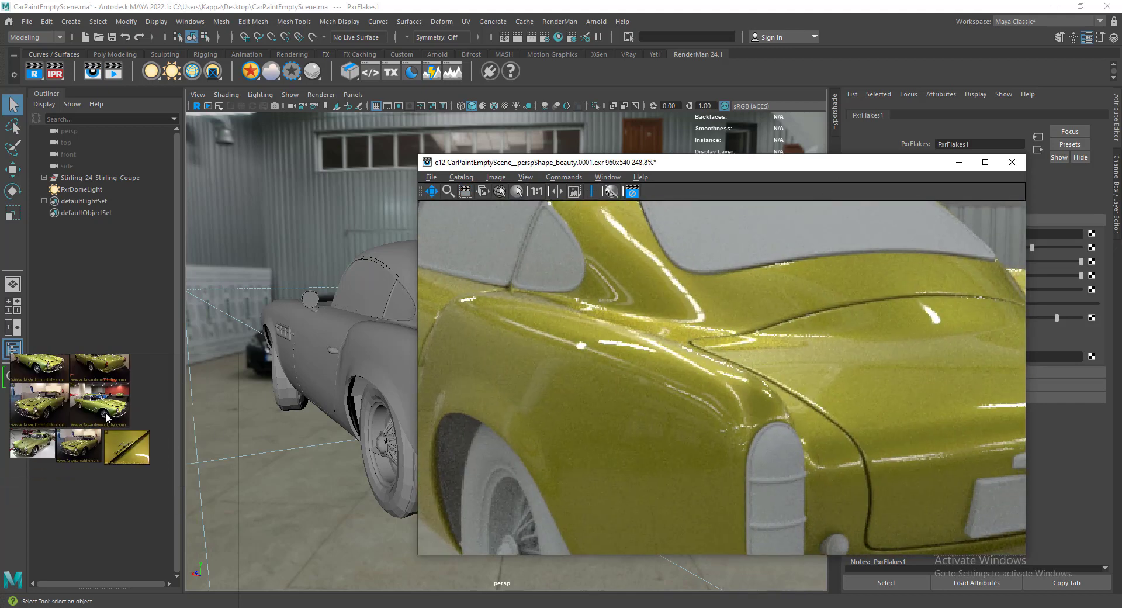
left_click(130, 435)
scroll(805, 421, "down", 2)
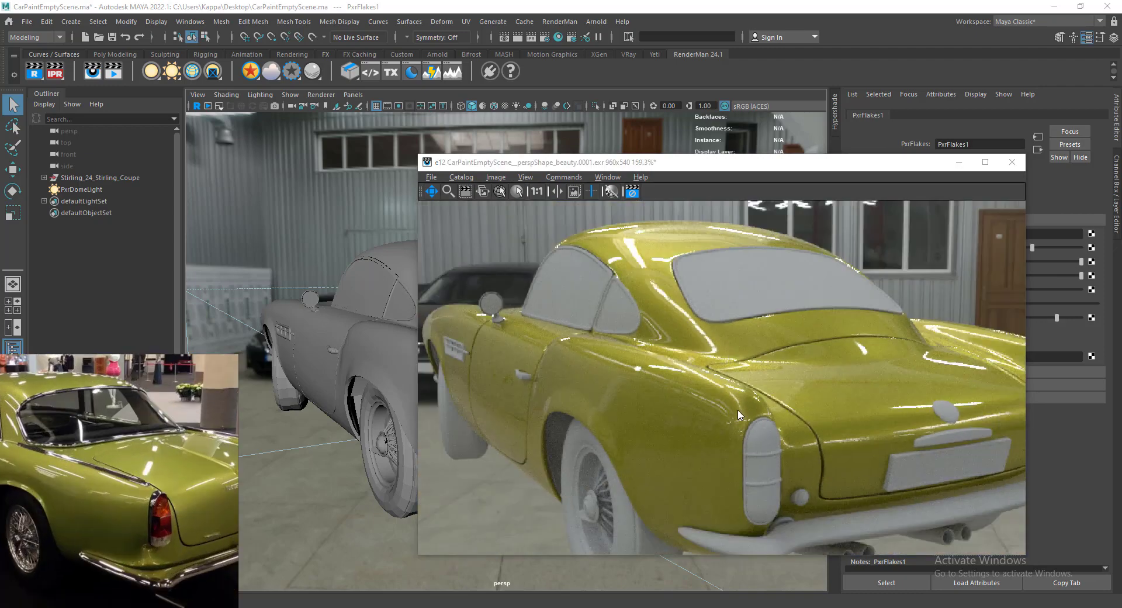
left_click_drag(802, 416, 654, 422)
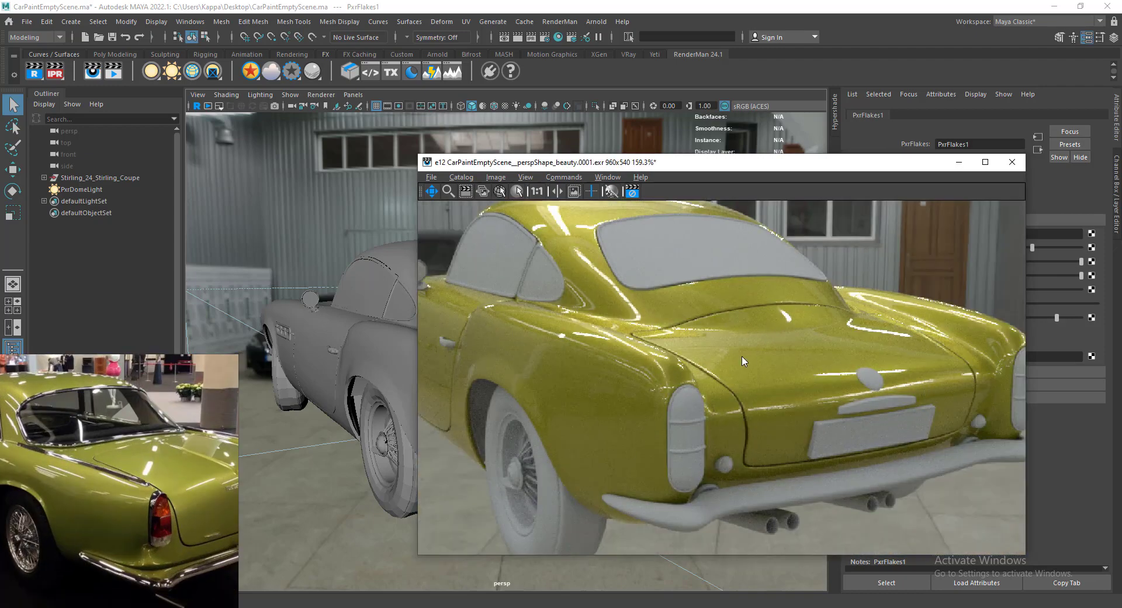